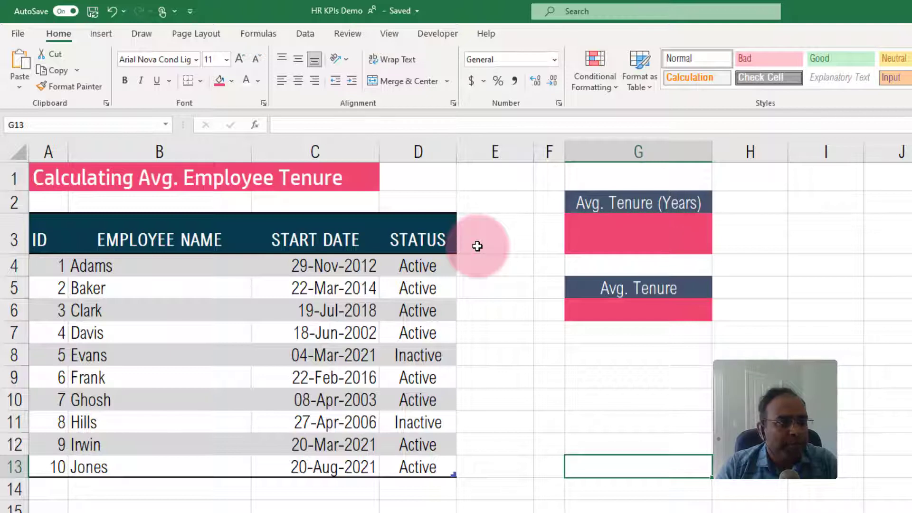
Label cell D1 "Today" and enter the formula =TODAY() in cell E1.
click(443, 179)
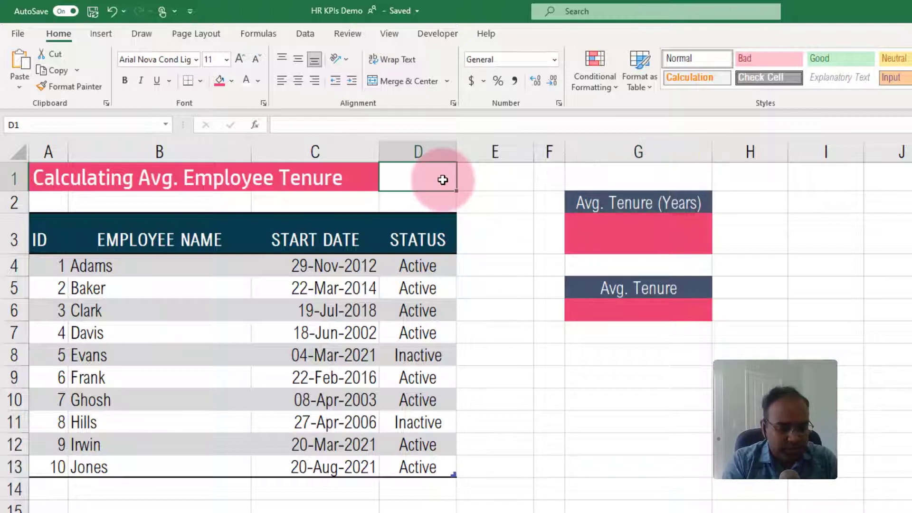
text(Today)
key(Tab)
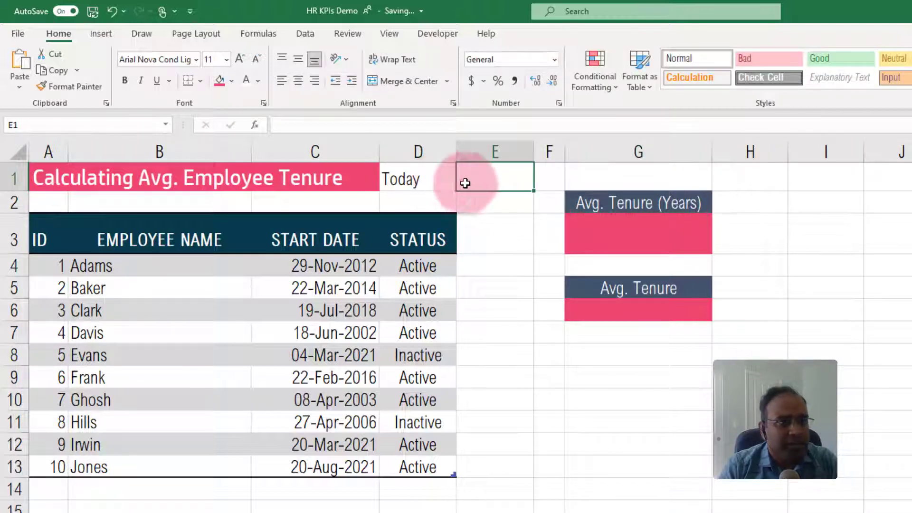
text(=)
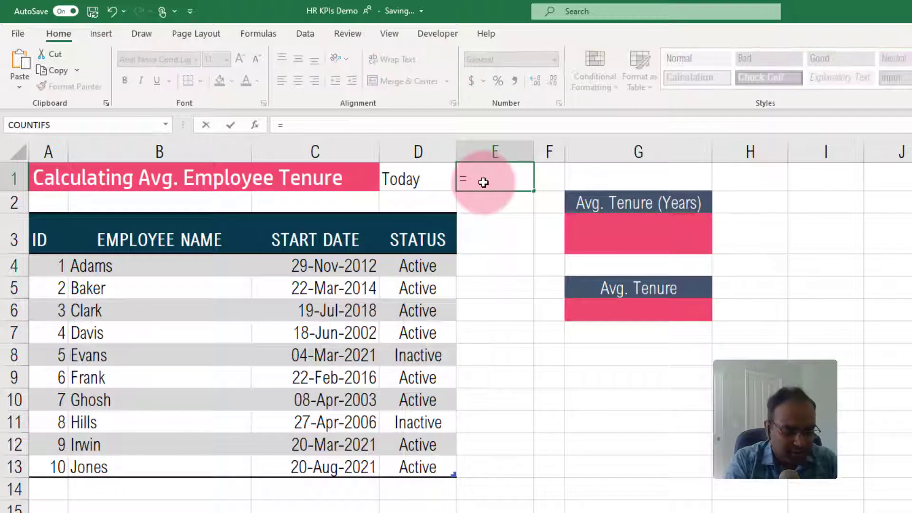
text(TODAY)
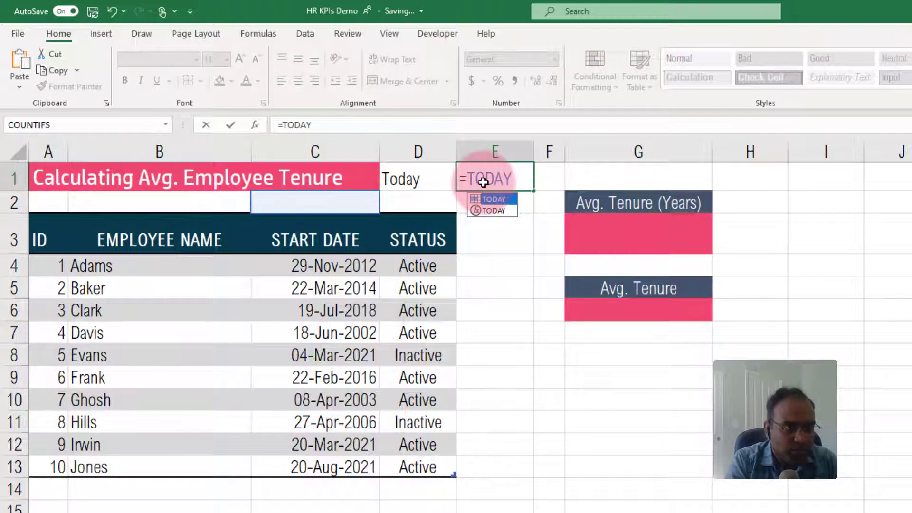
text(())
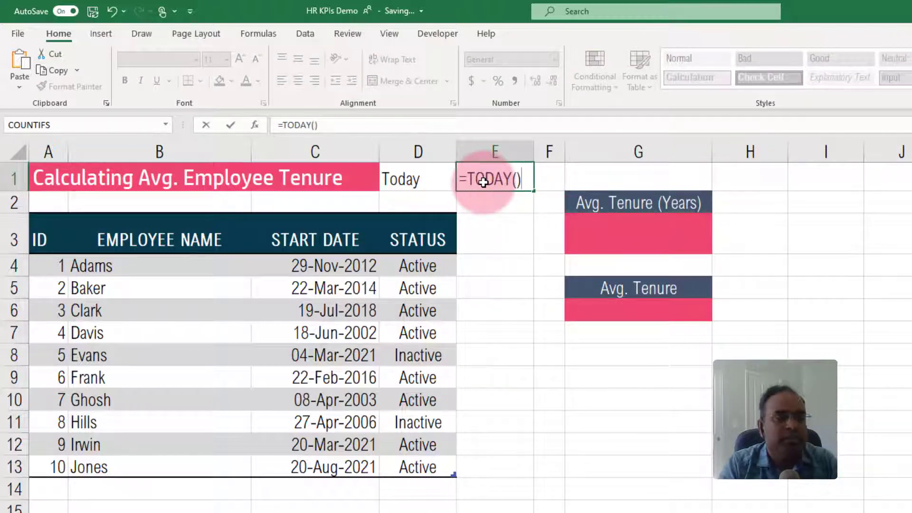
key(Return)
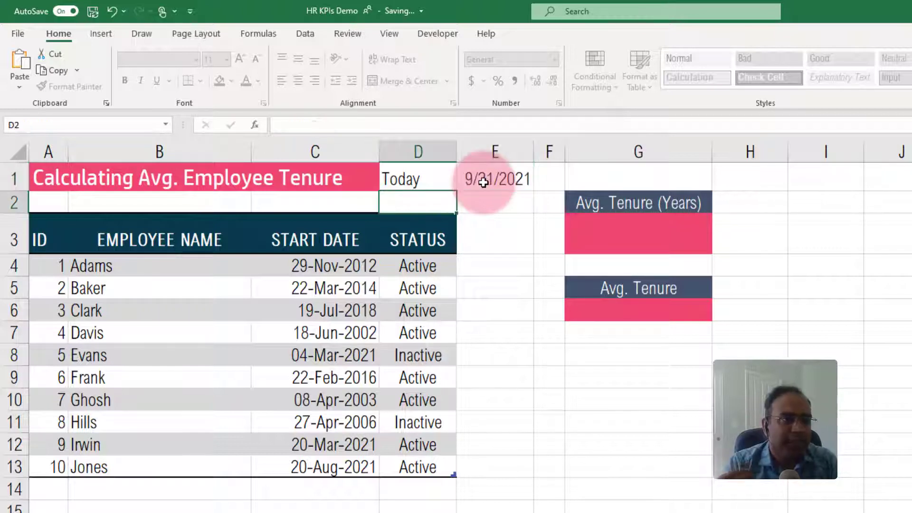
Format the date in cell E1 with the custom number format dd-mmm-yyyy and widen column E to fit it.
click(483, 182)
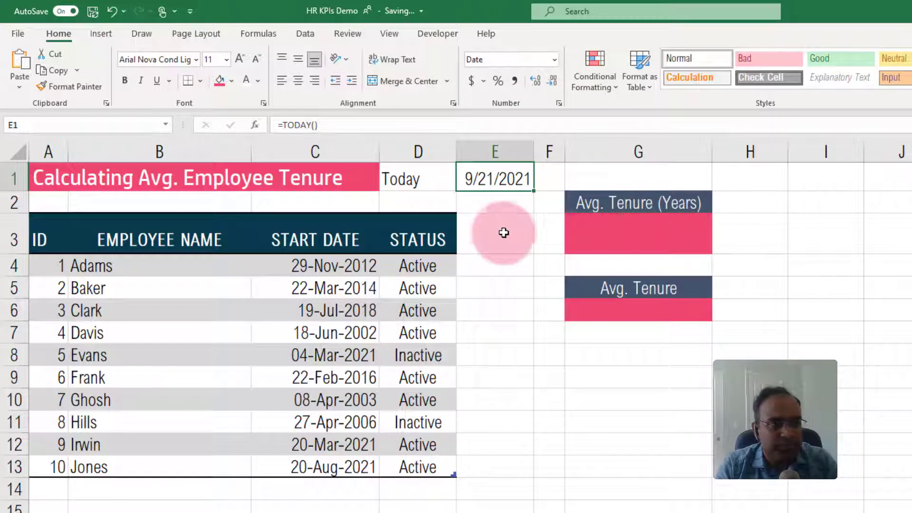
key(ctrl+1)
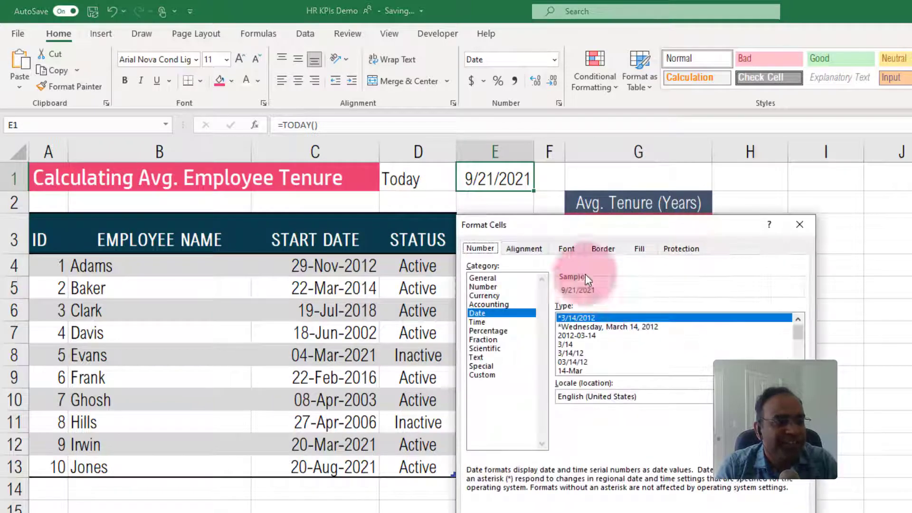
click(523, 375)
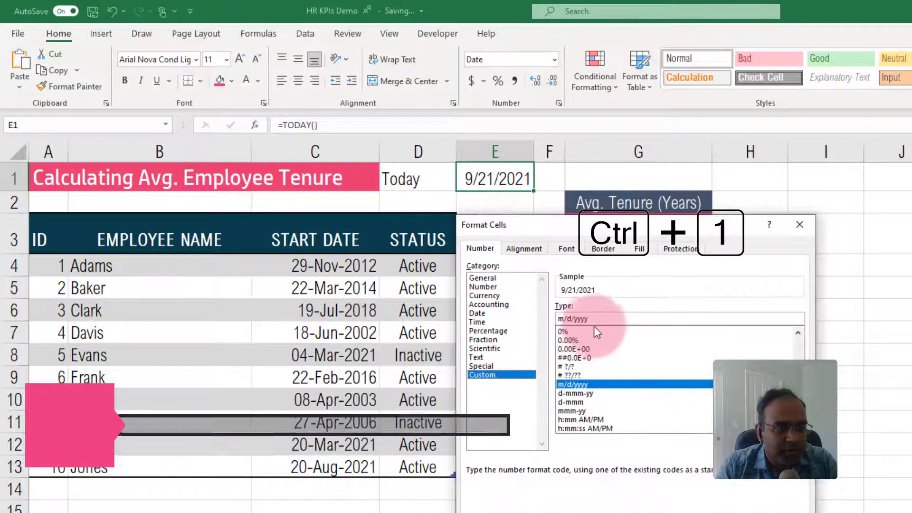
drag(594, 319, 521, 306)
text(dd-mmm-yyyy)
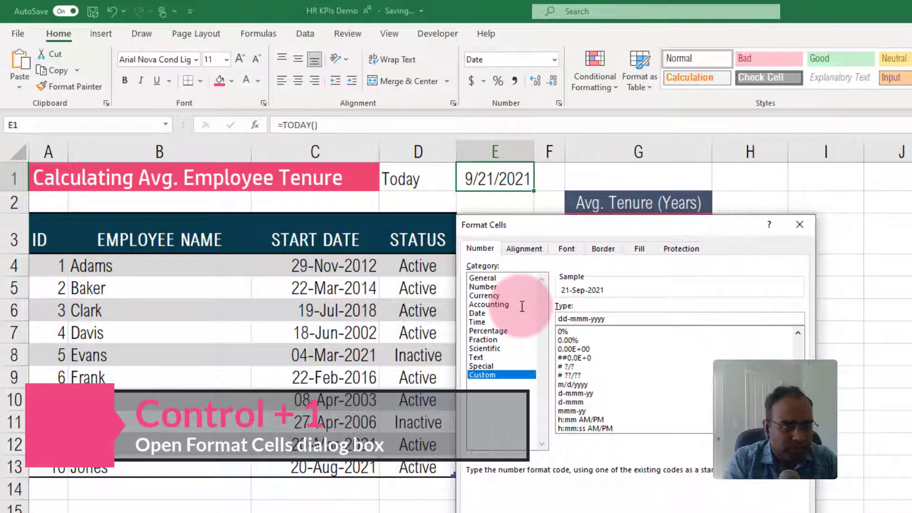
key(Return)
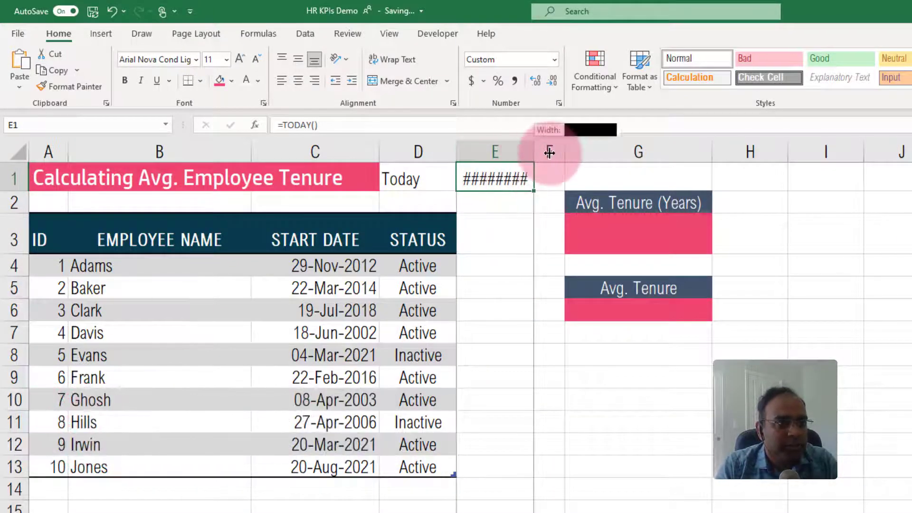
double_click(533, 147)
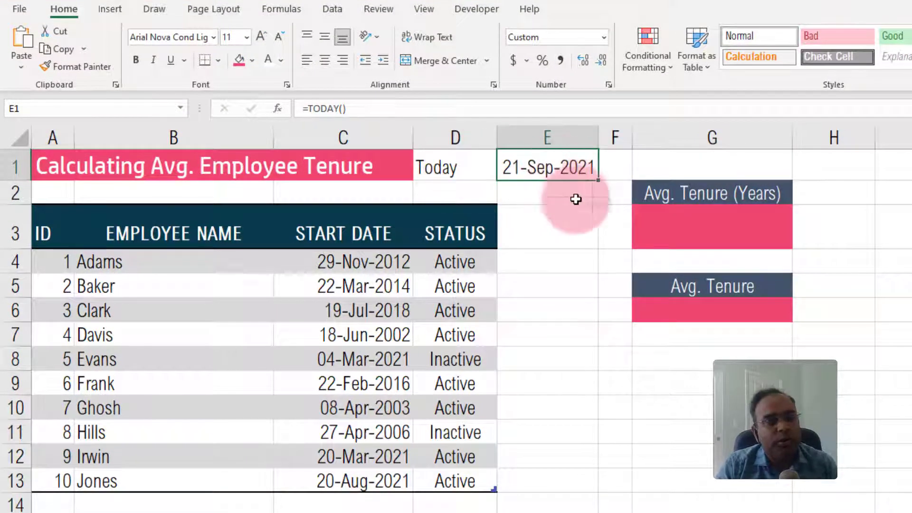
Define the name TDAY for cell E1, which holds today's date.
click(94, 109)
text(TDAY)
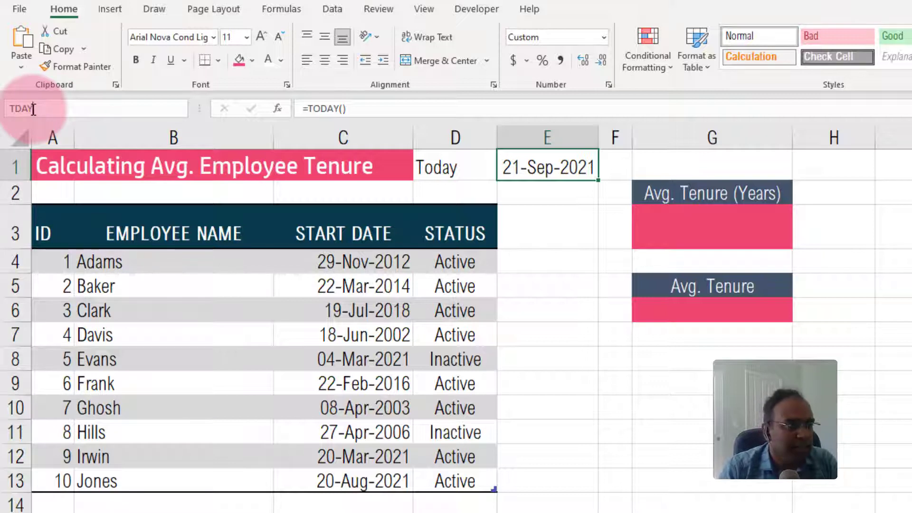
key(Return)
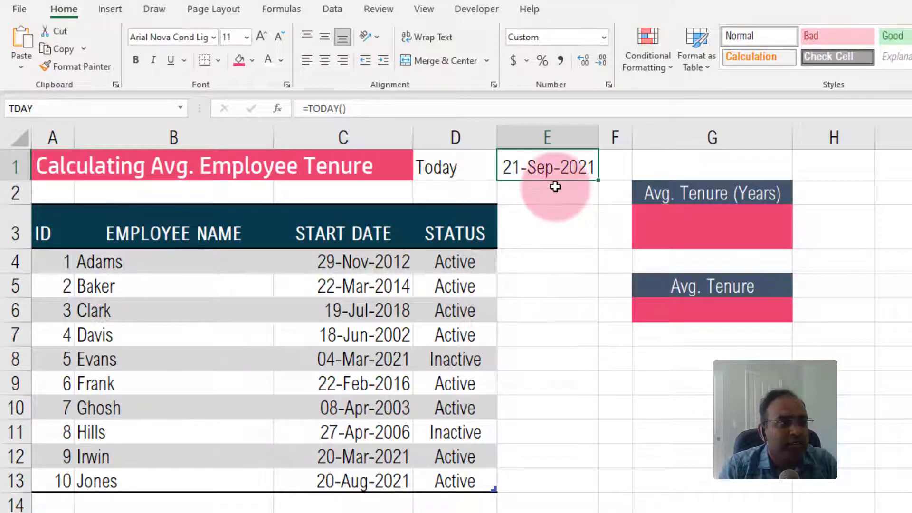
Add a table column headed "TENURE (YRS)" in cell E3 and widen column E to fit the heading.
click(558, 245)
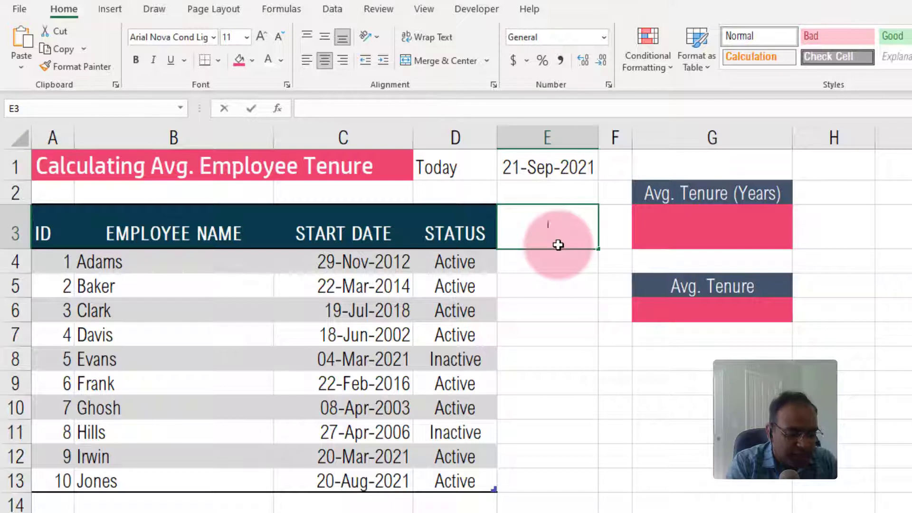
text(TENURE ()
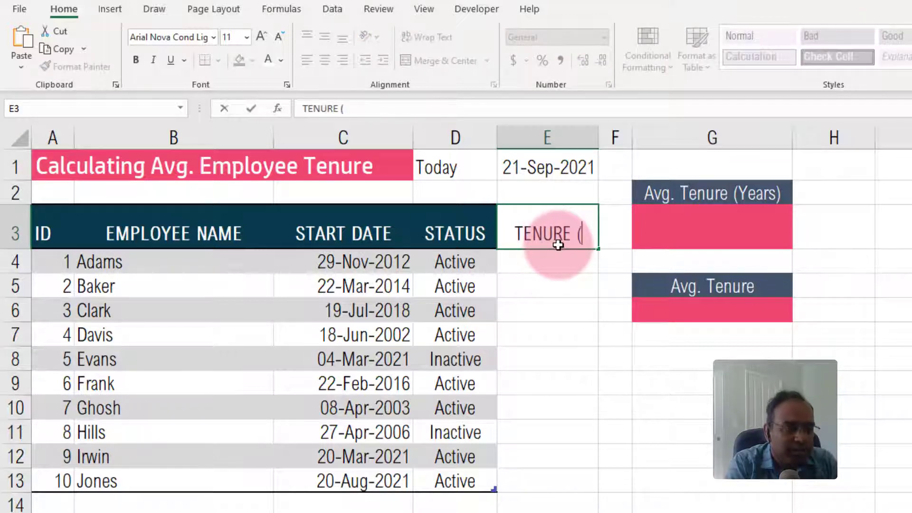
text(YRS))
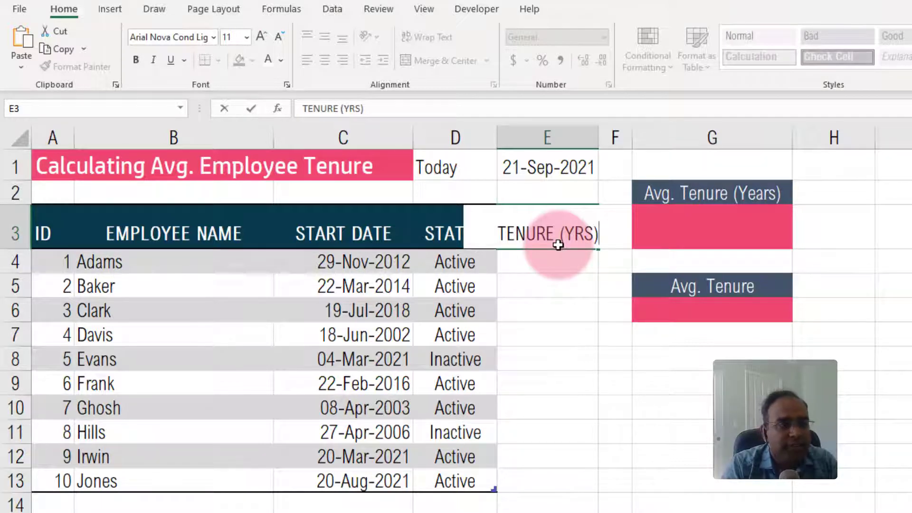
key(Return)
click(559, 242)
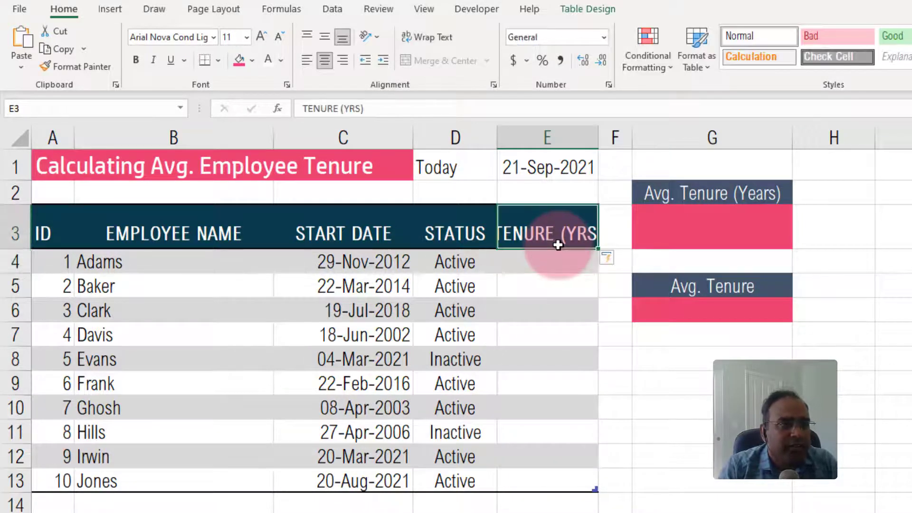
click(598, 139)
drag(597, 139, 618, 138)
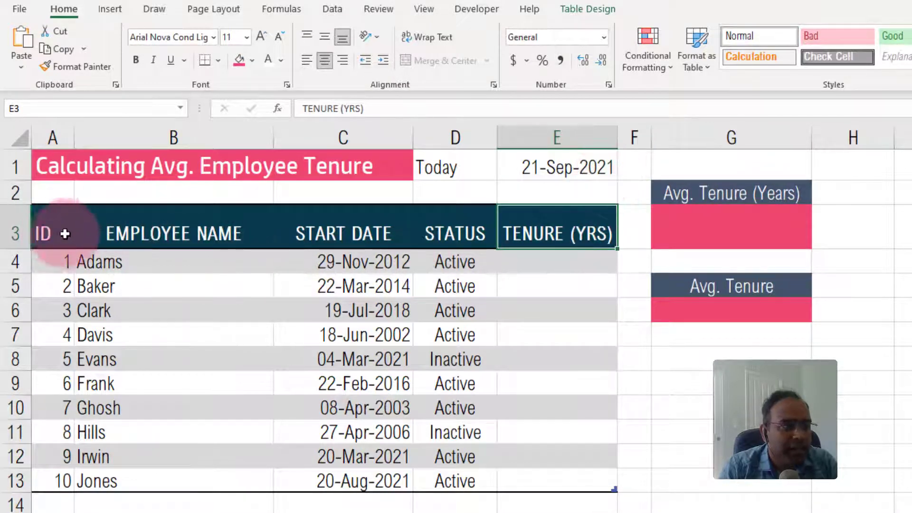
Select the employee table from ID through STATUS and show its table name and design settings.
drag(63, 233, 409, 473)
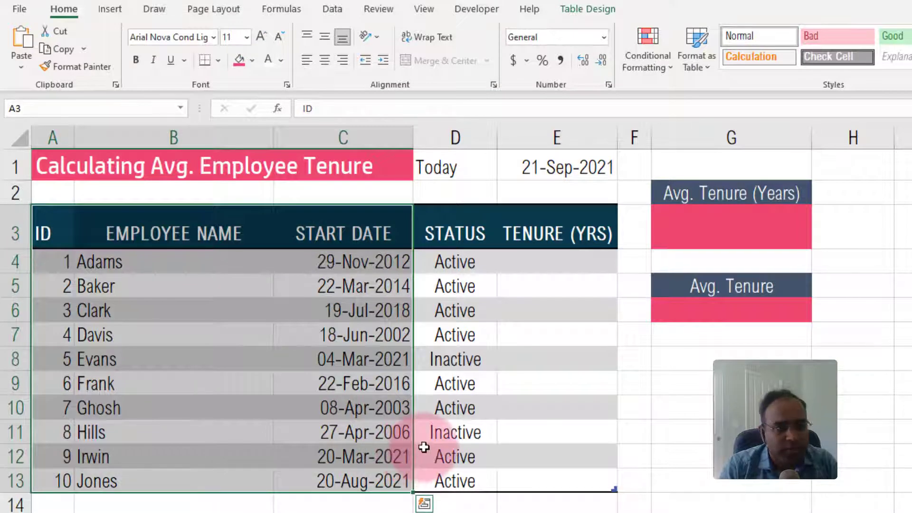
click(434, 332)
drag(55, 228, 444, 476)
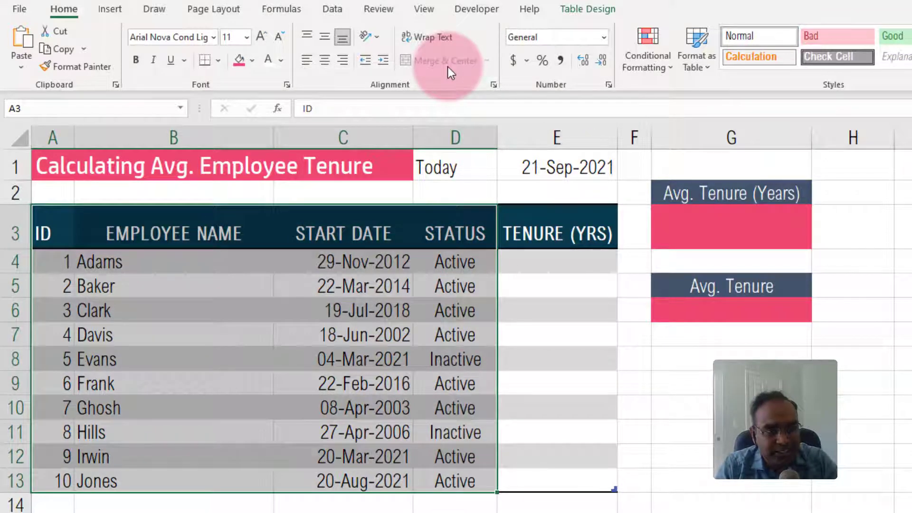
click(564, 11)
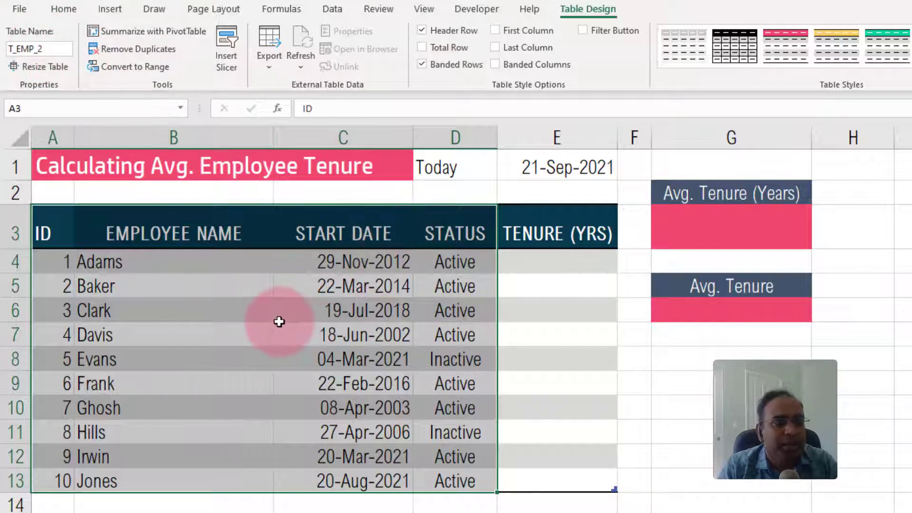
Start a DATEDIF formula in cell E4, the first row of the TENURE (YRS) column.
click(530, 258)
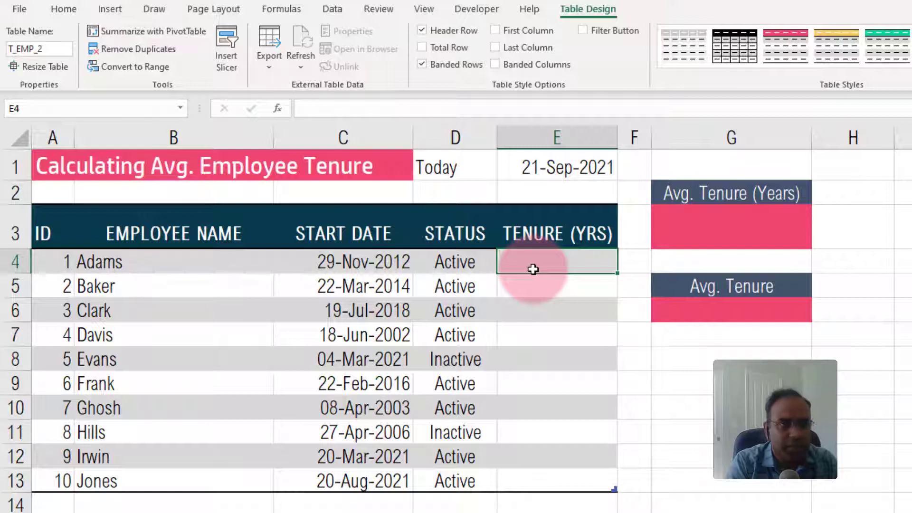
text(=)
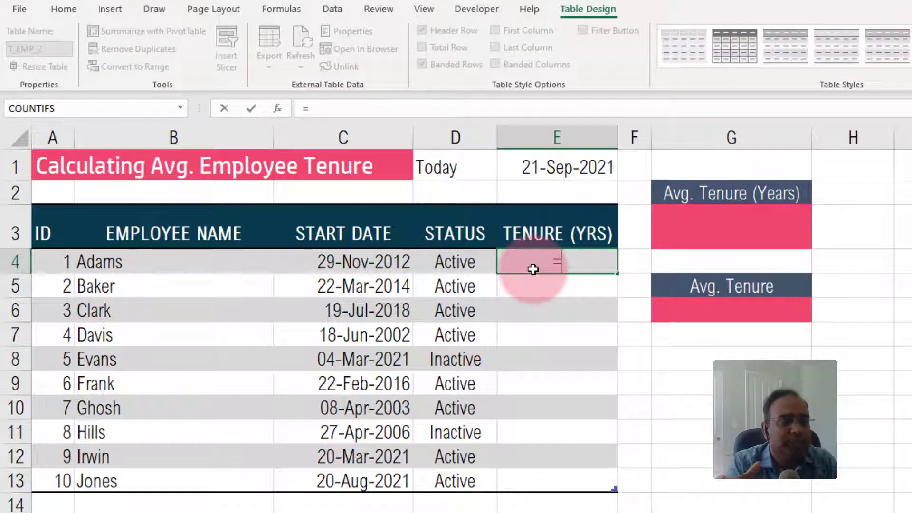
text(D)
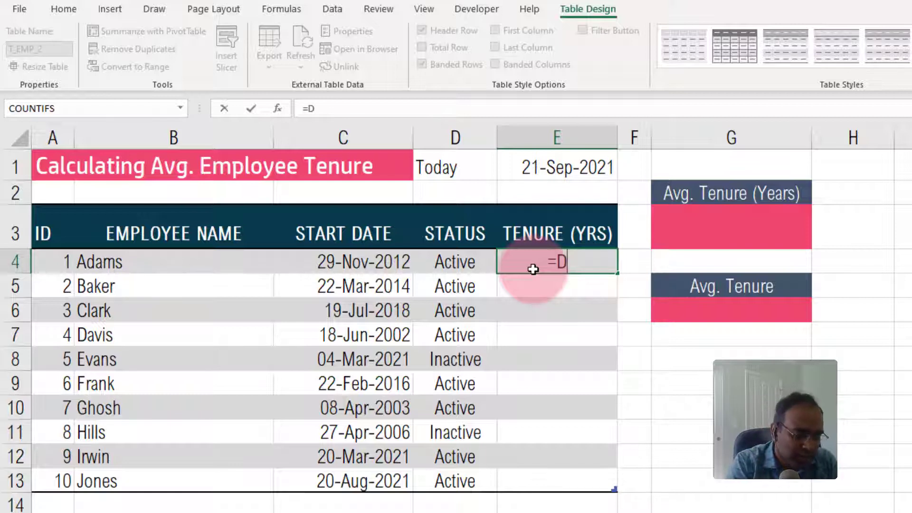
text(ATE)
text(DIF)
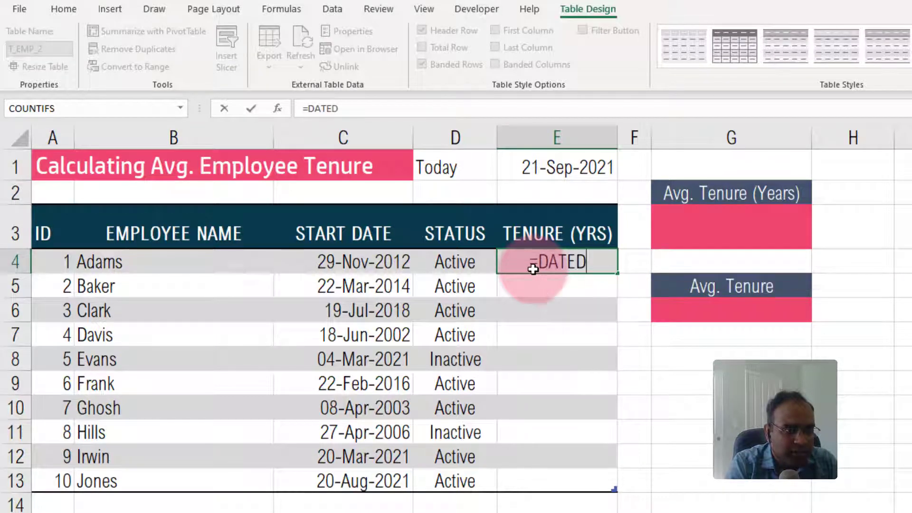
key(BackSpace)
key(BackSpace)
key(BackSpace)
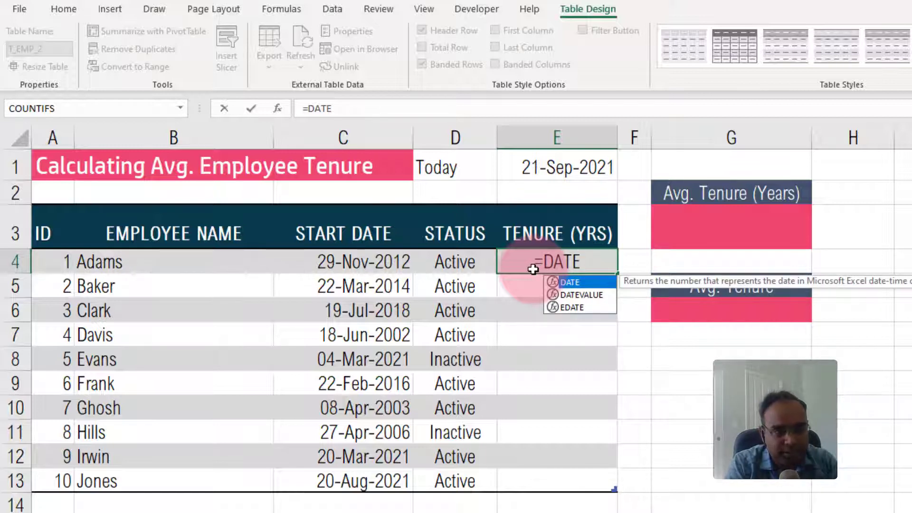
text(DIF)
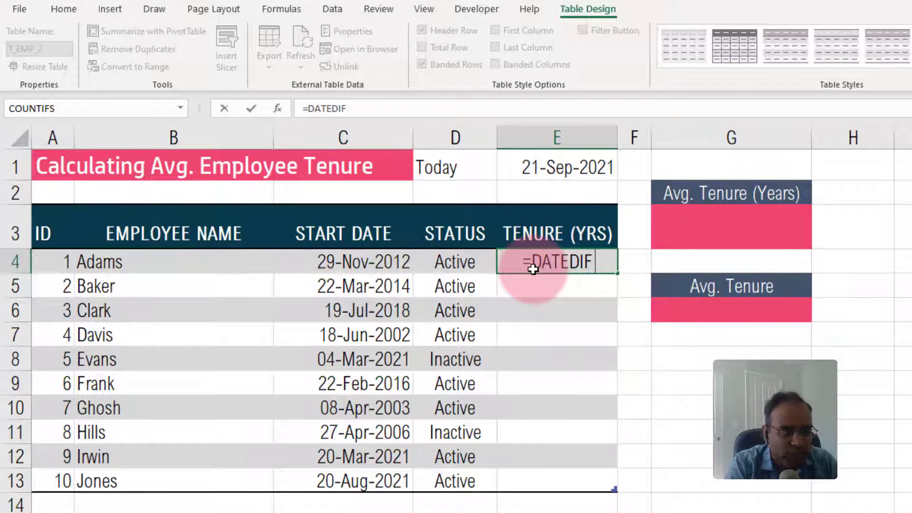
text(()
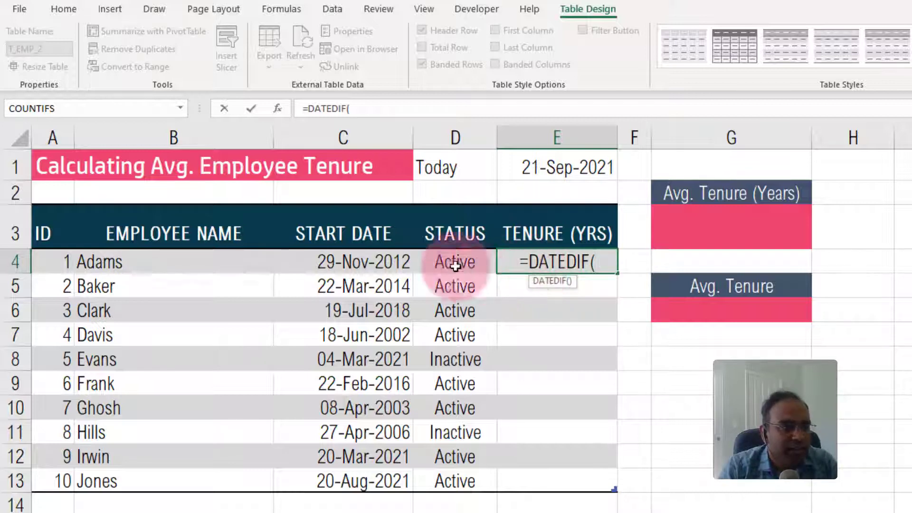
Complete the E4 formula as =DATEDIF([@[START DATE]],TDAY,"m") to count whole months, and enter it for the whole column.
click(349, 260)
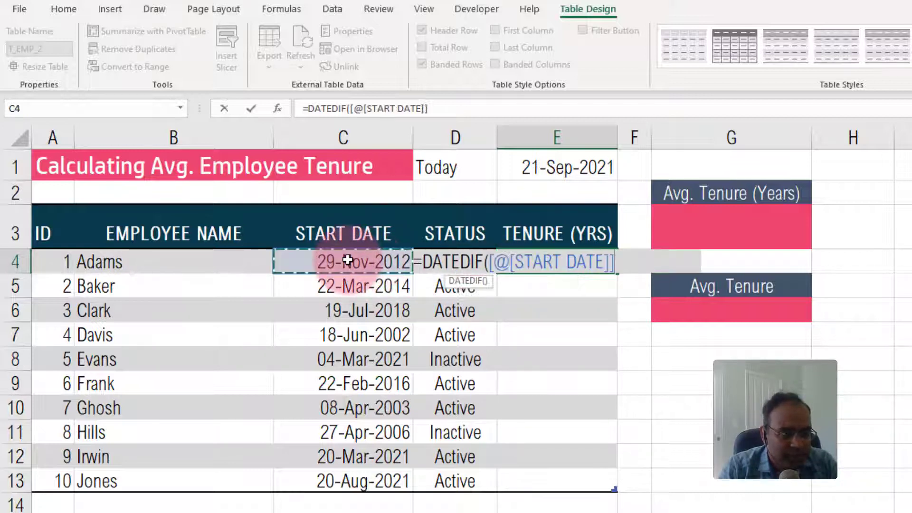
text(,)
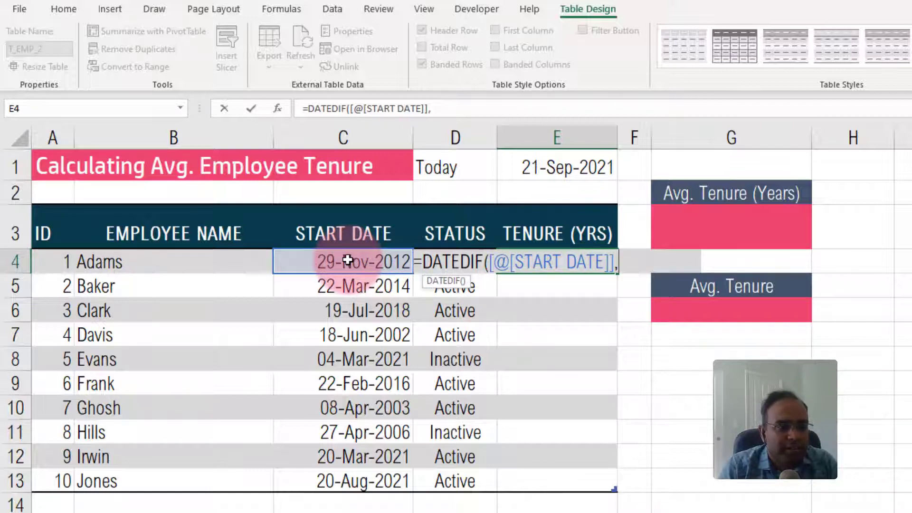
text(TDA)
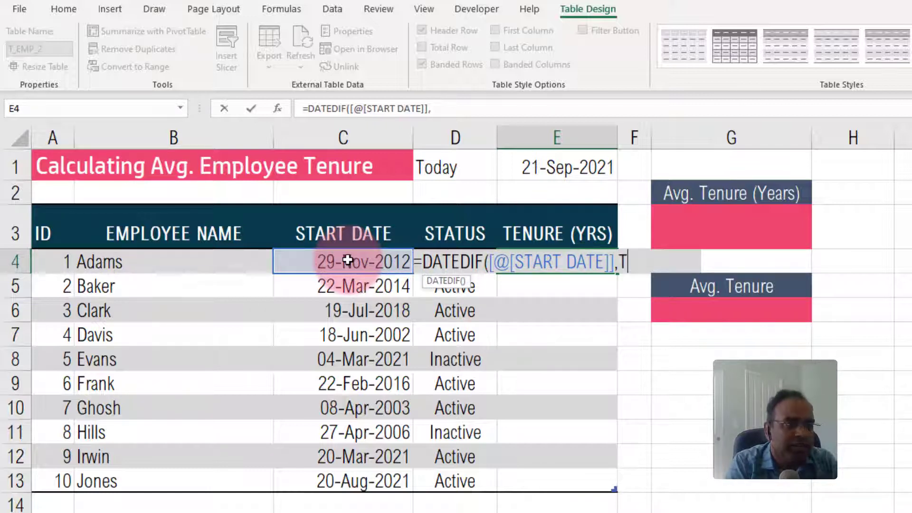
text(Y)
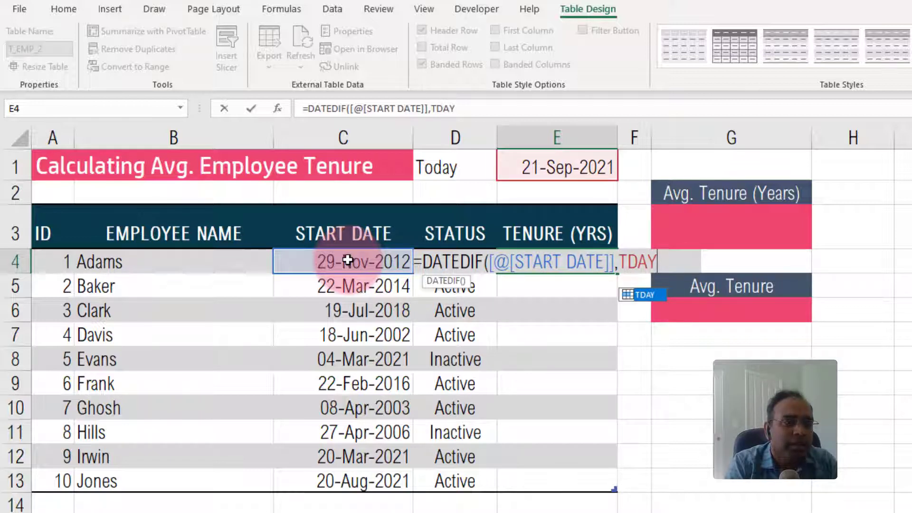
text(,)
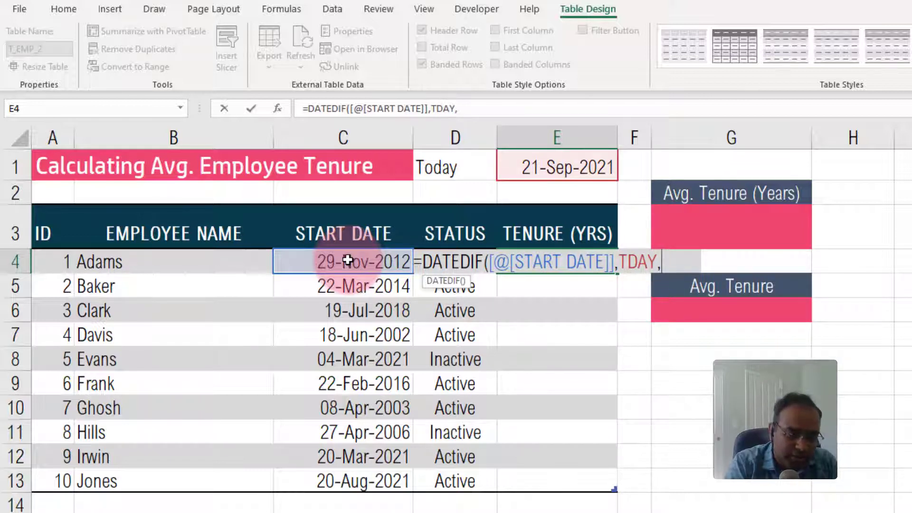
text(")
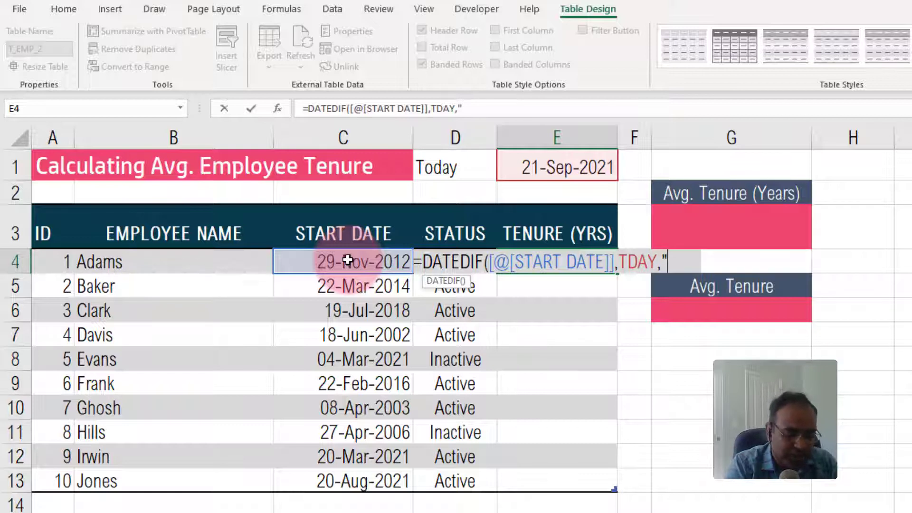
text(m)
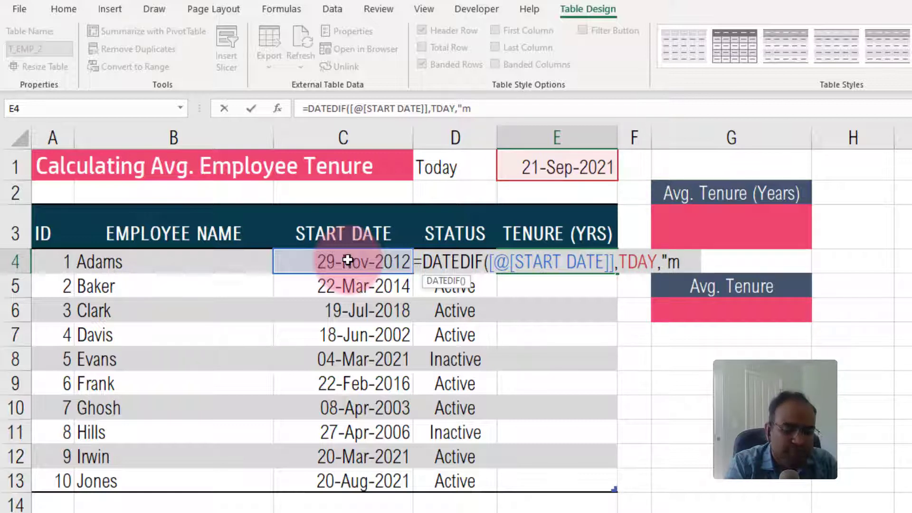
text(")
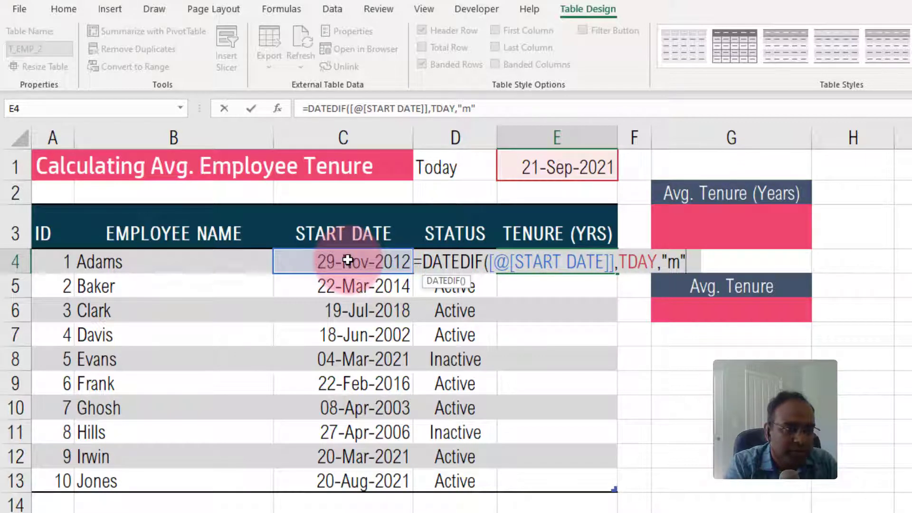
text())
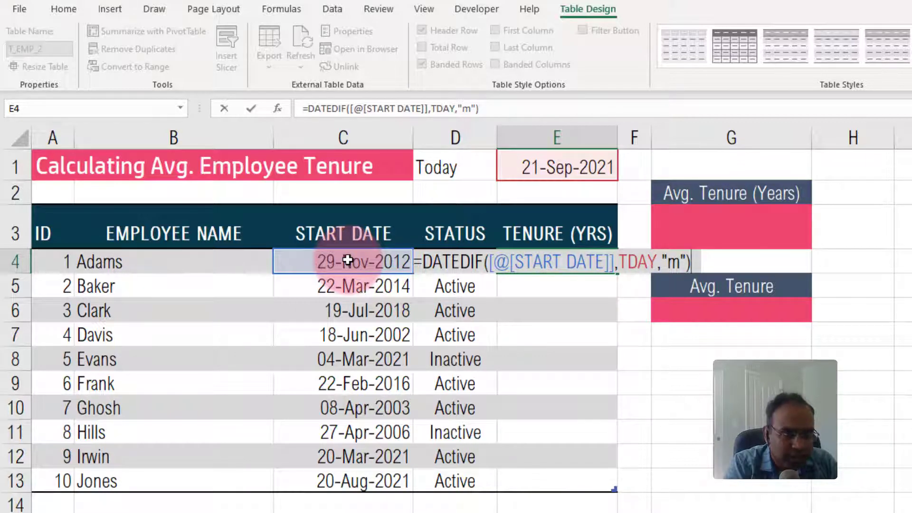
key(Return)
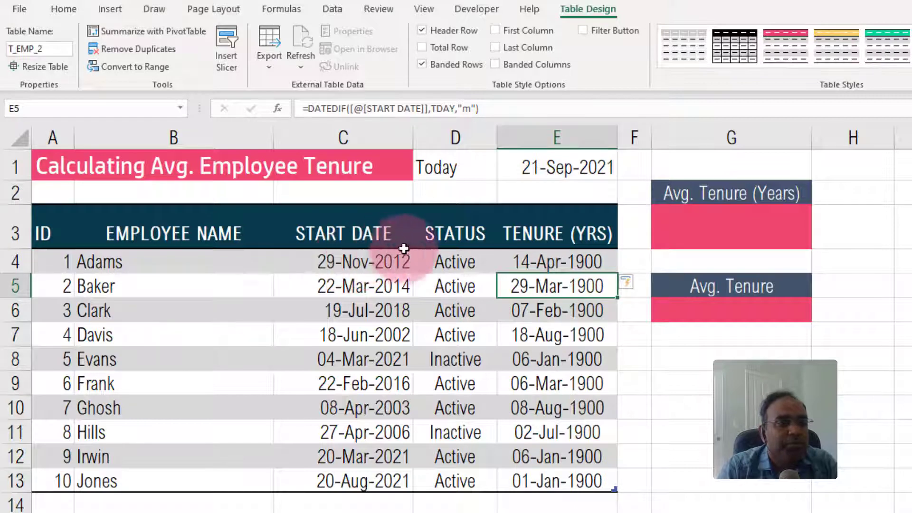
Apply the General number format to the month counts in cells E4:E13 and reselect cell E4.
drag(546, 260, 542, 476)
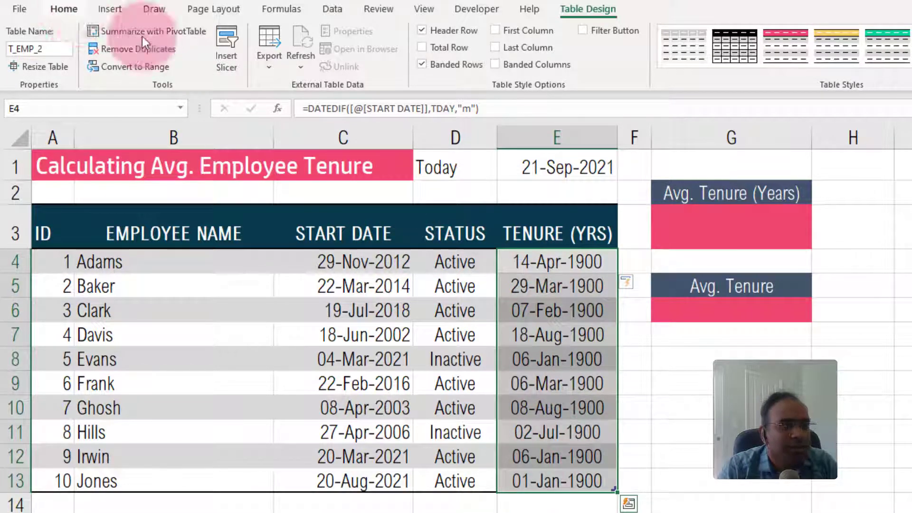
click(603, 37)
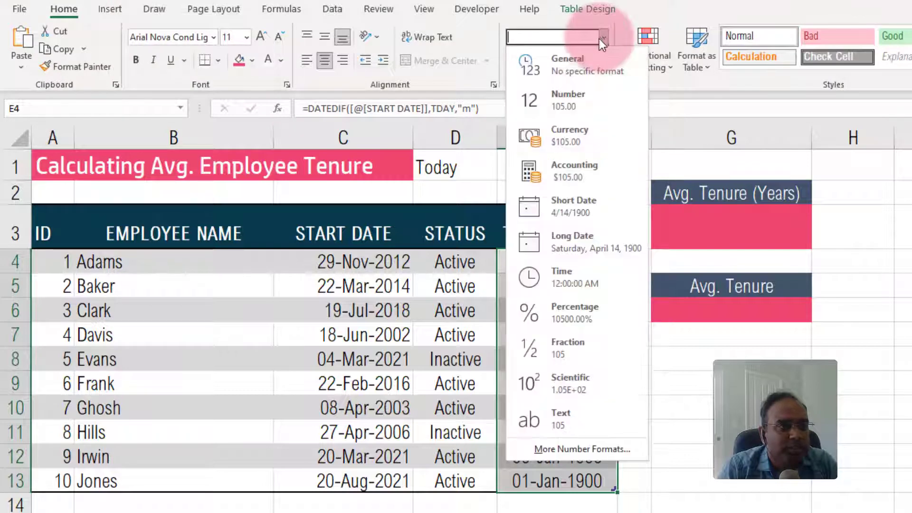
click(582, 64)
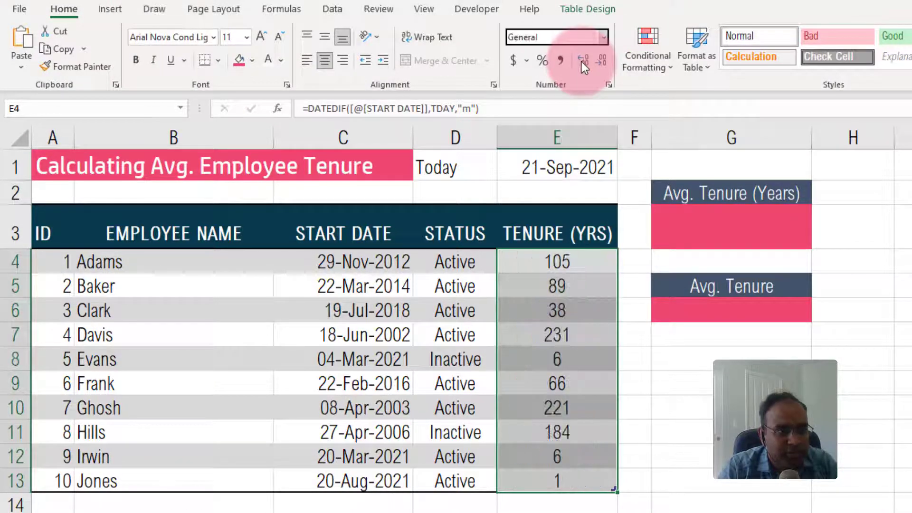
click(588, 284)
click(590, 264)
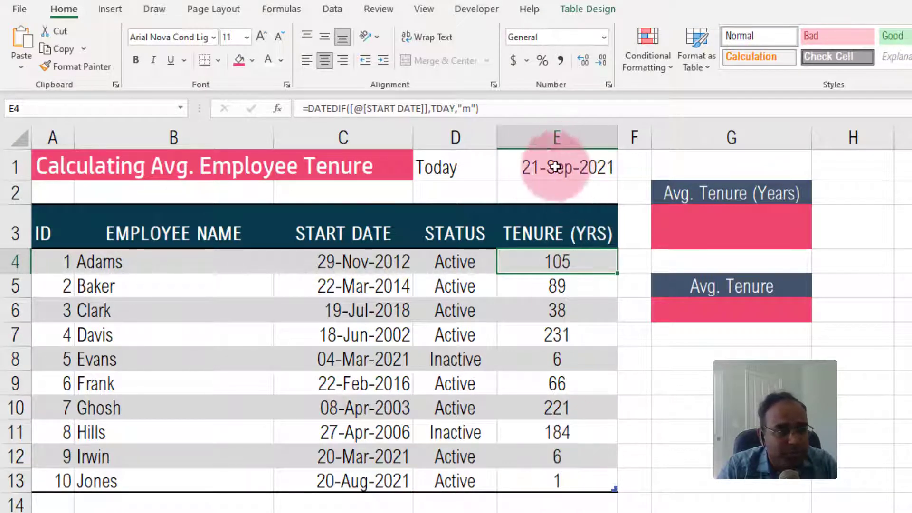
Compare the start date and tenure in row 13, and set the start date in C13 to 8/21/2021.
click(347, 489)
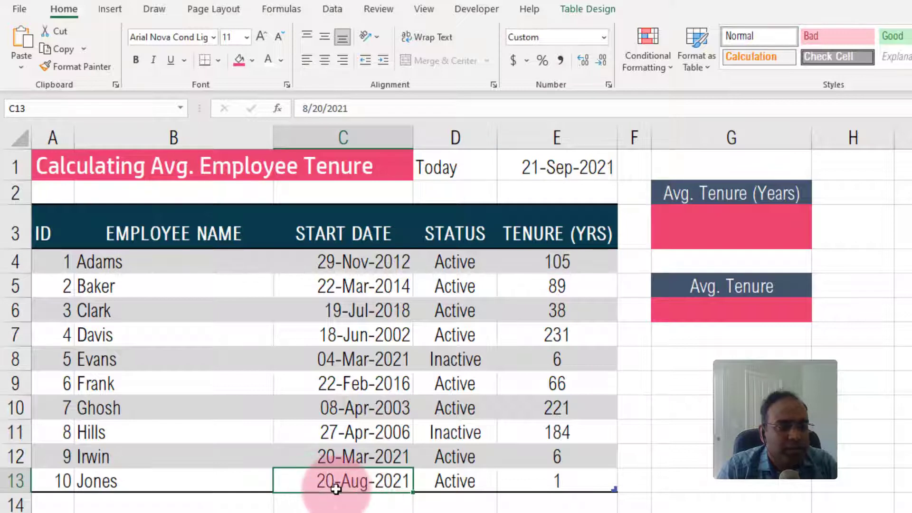
click(532, 483)
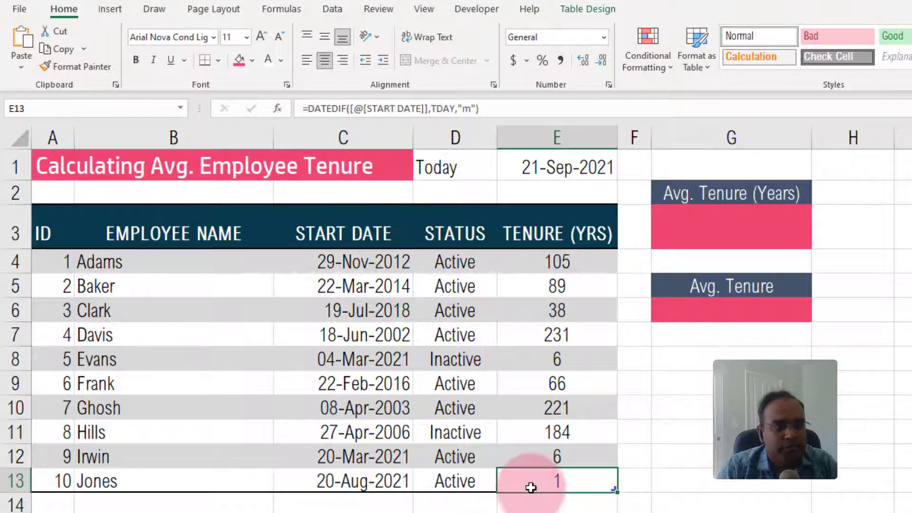
double_click(358, 477)
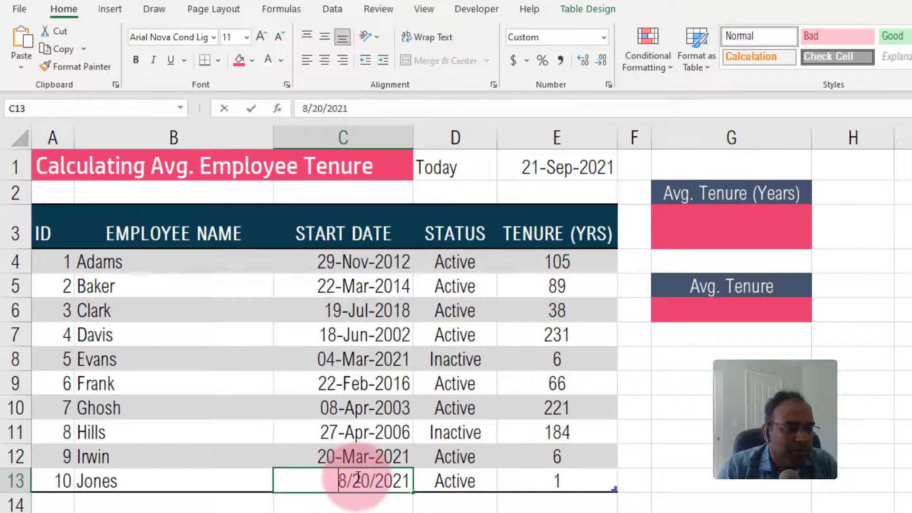
key(Right)
key(Right)
key(Right)
key(Delete)
text(1)
key(Return)
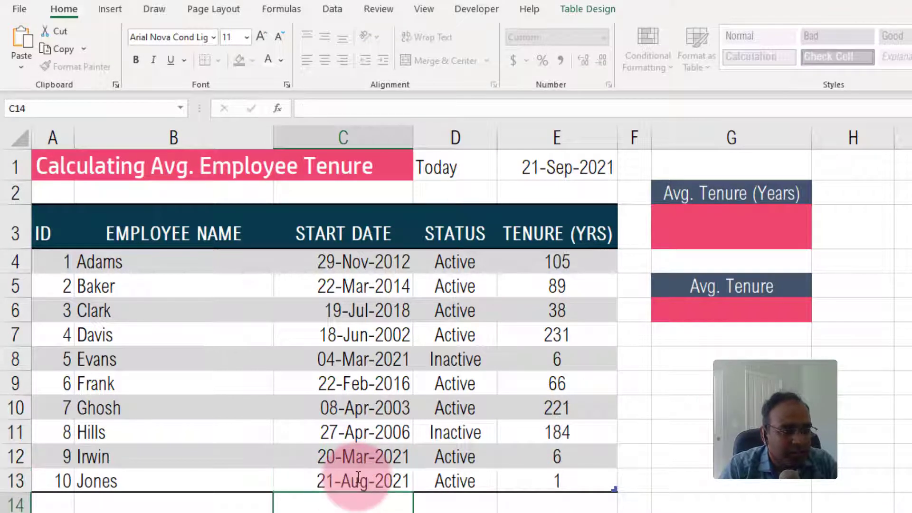
Try 8/22/2021 as the start date in C13 to test the month count, and undo that change.
click(358, 478)
double_click(357, 477)
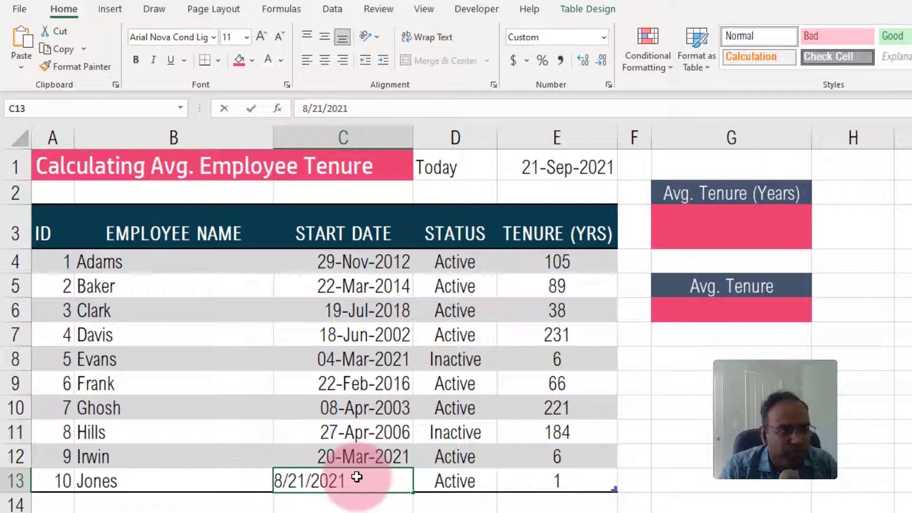
key(Left)
key(Left)
key(Left)
key(Left)
key(Left)
key(BackSpace)
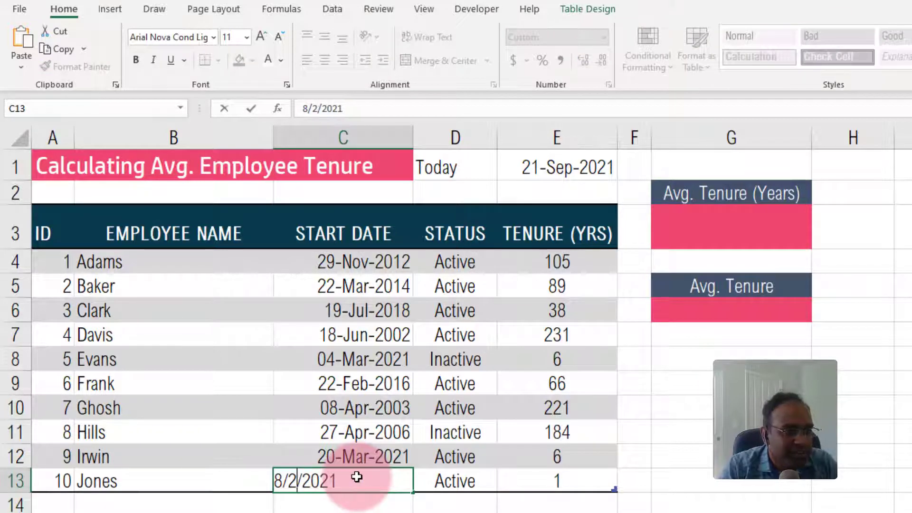
text(2)
key(Return)
click(356, 477)
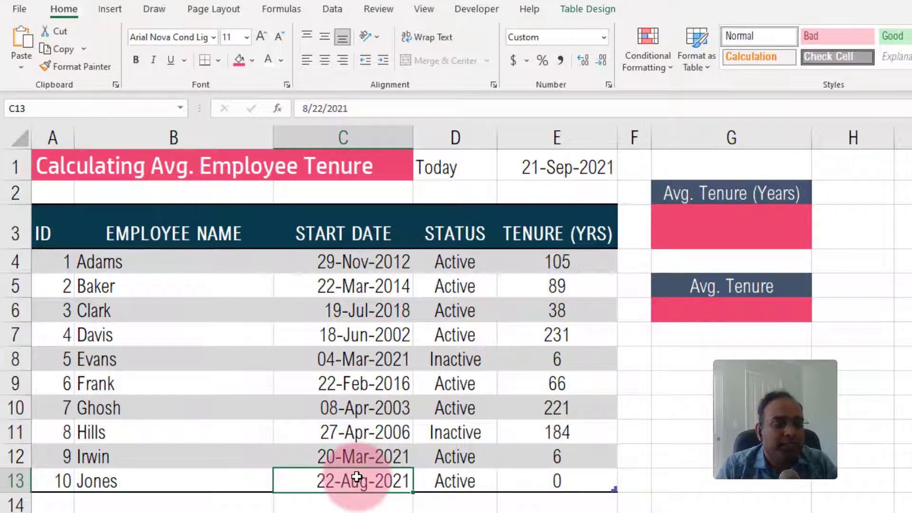
key(ctrl+z)
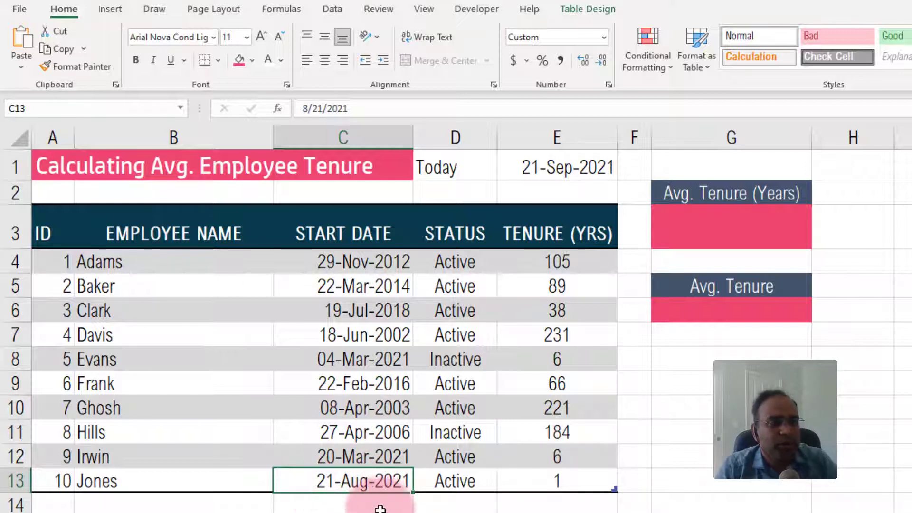
Divide the DATEDIF result by 12 in the TENURE (YRS) formula, editing it in cell E13.
click(591, 481)
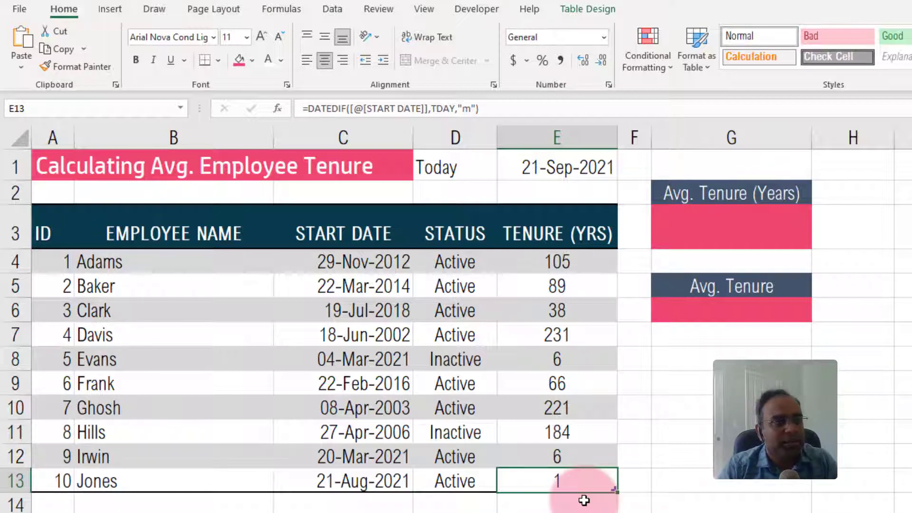
click(506, 114)
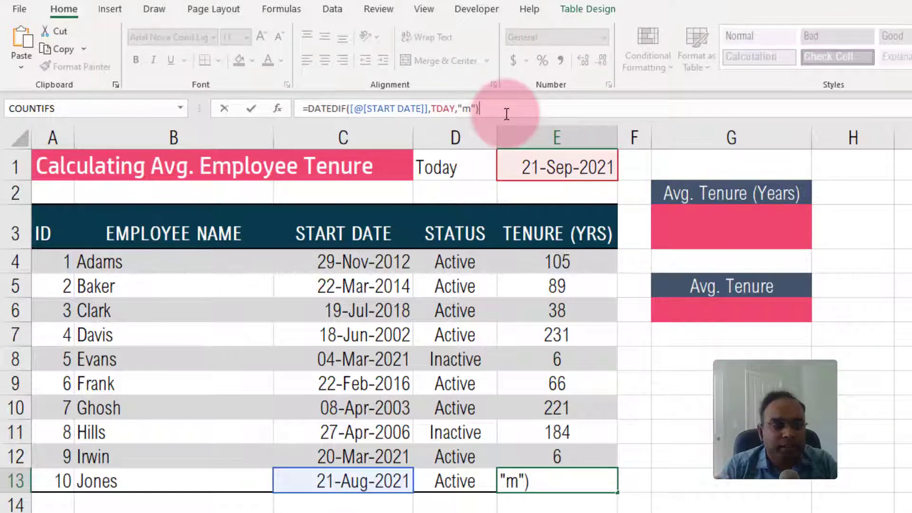
text(/12)
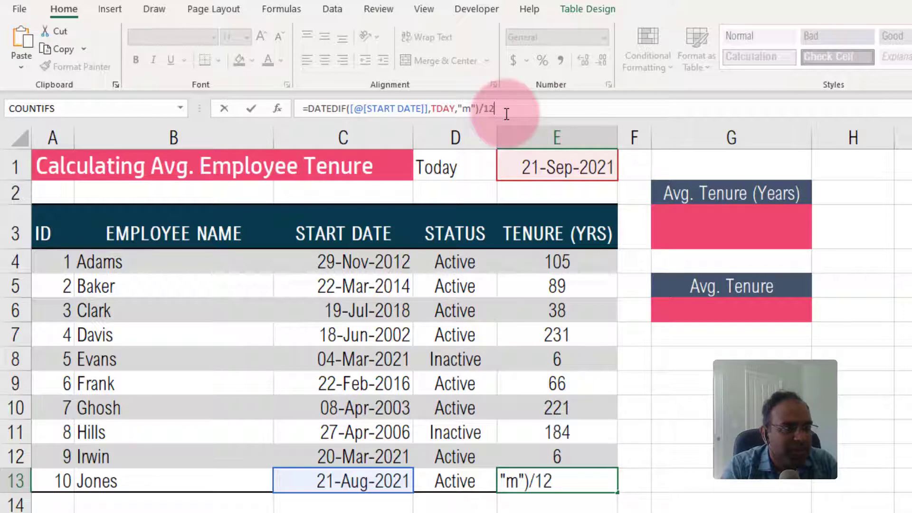
key(Return)
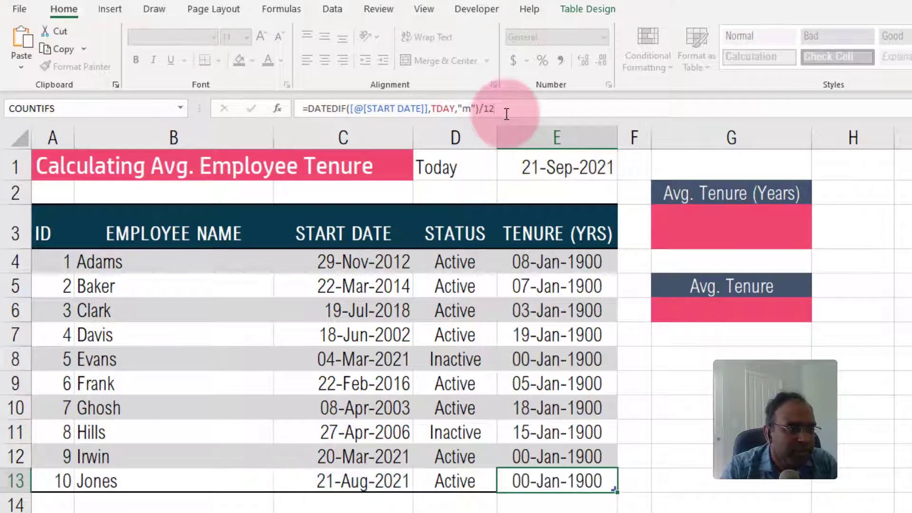
Format the tenure values in E4:E13 as General so they show as decimal years.
drag(550, 269, 546, 478)
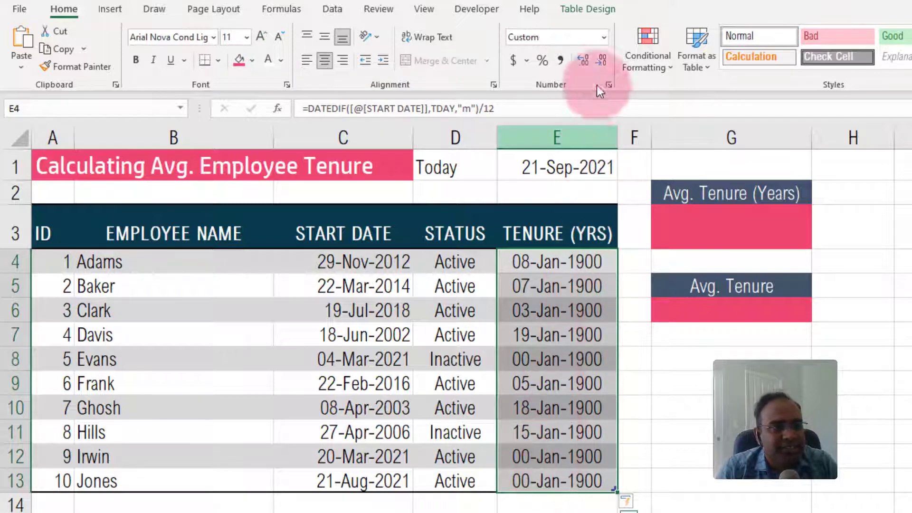
click(602, 36)
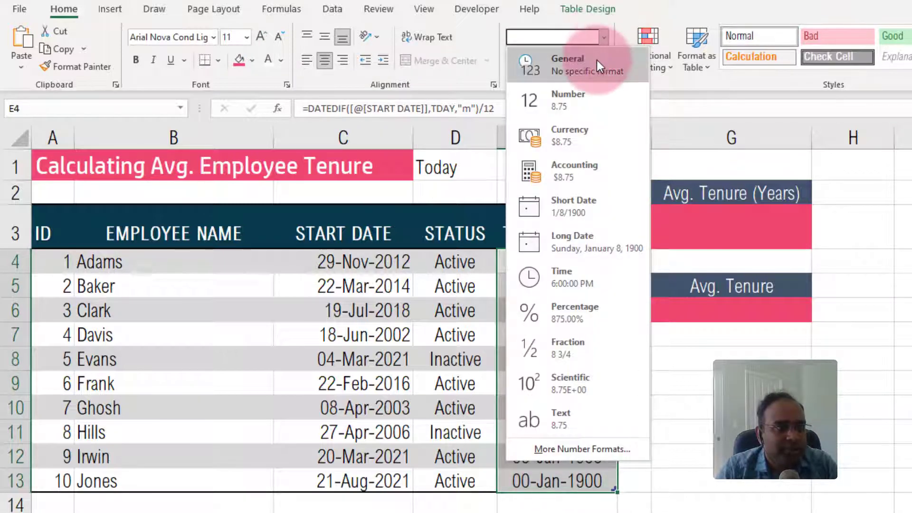
click(597, 60)
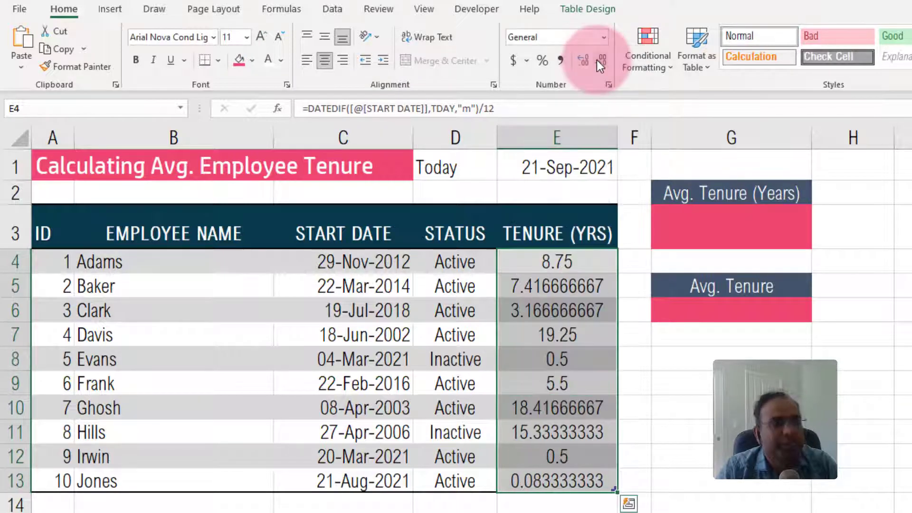
Wrap the DATEDIF calculation in the TENURE (YRS) formula in ROUND with 1 decimal digit, editing it in cell E4.
click(593, 261)
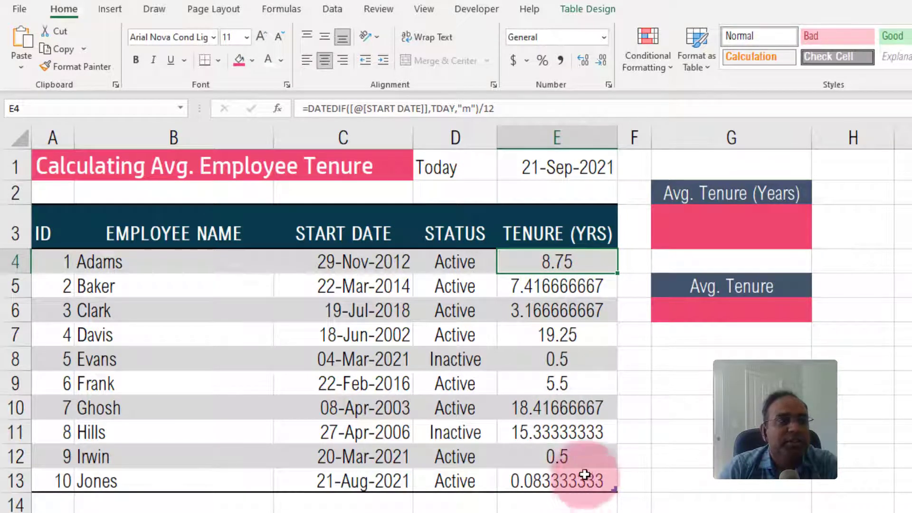
double_click(465, 108)
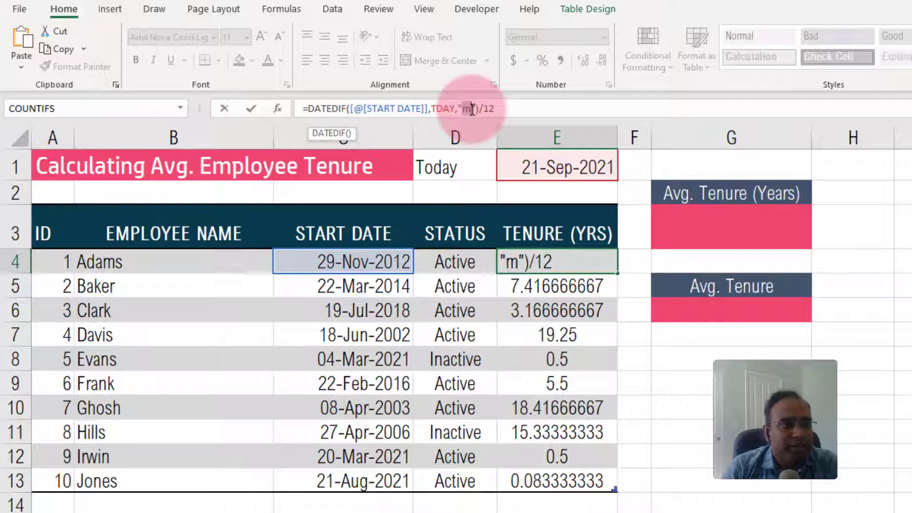
click(478, 109)
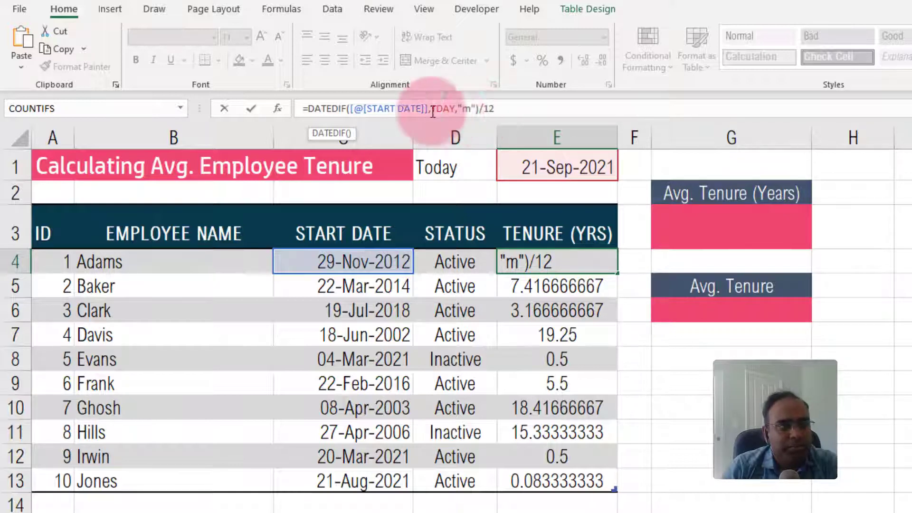
click(507, 107)
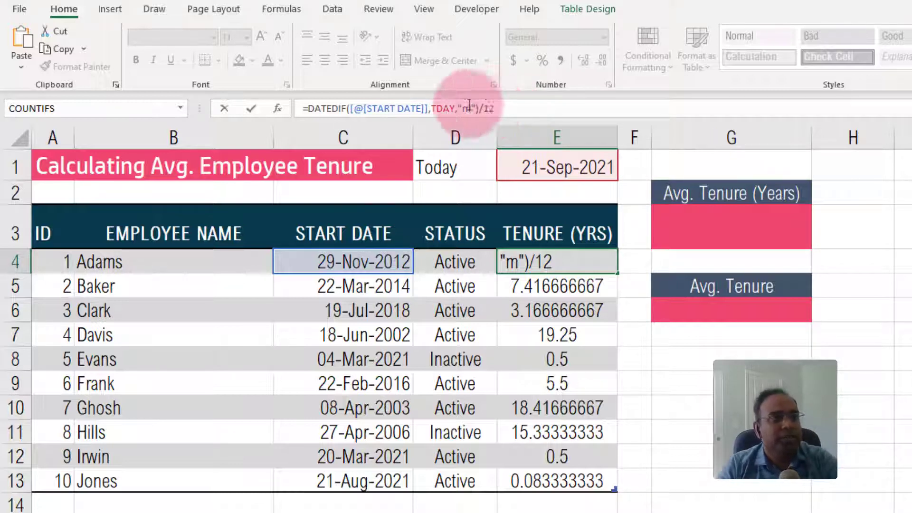
click(307, 108)
text(ROUND()
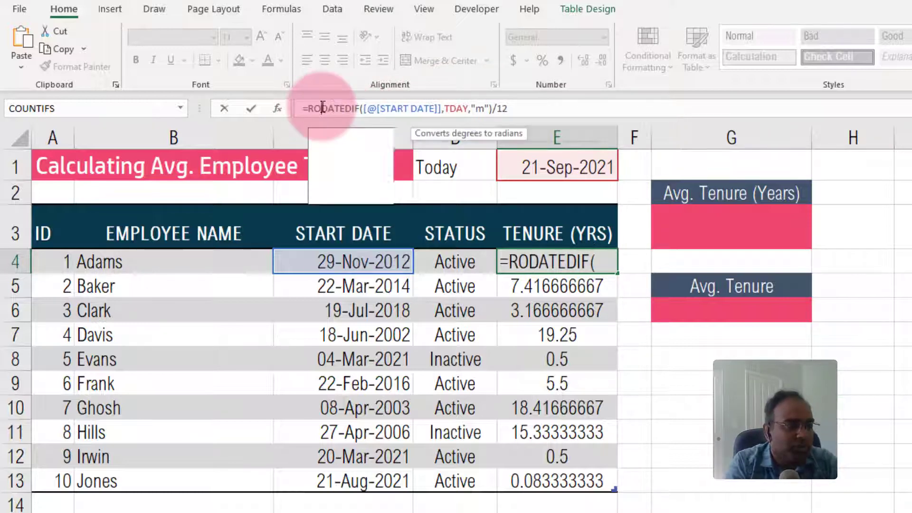
click(540, 107)
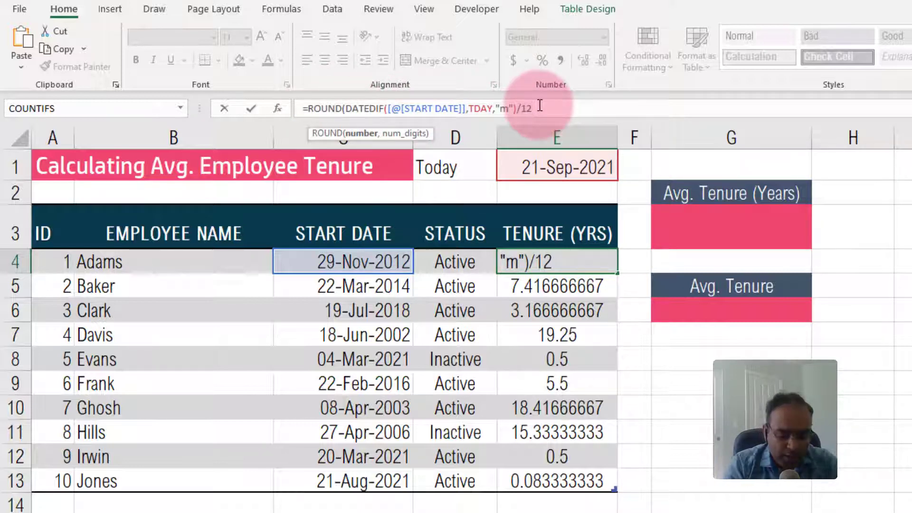
text(,1)
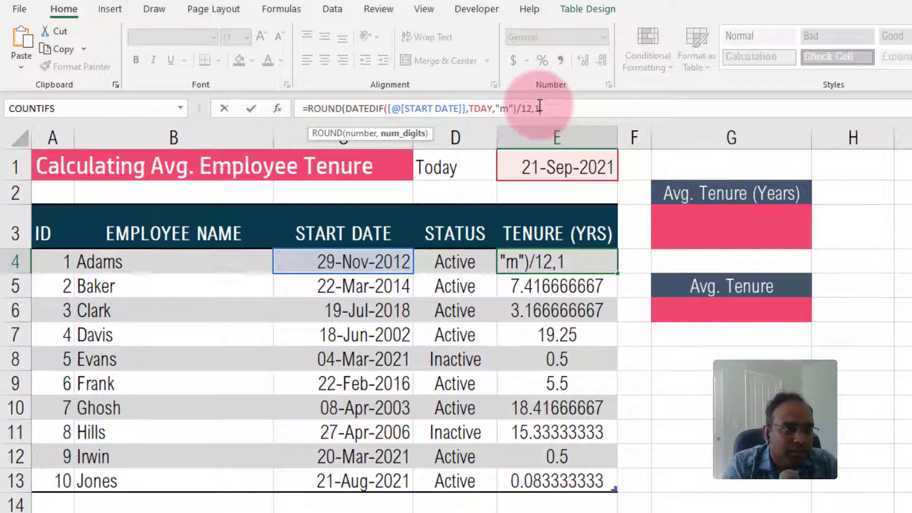
text())
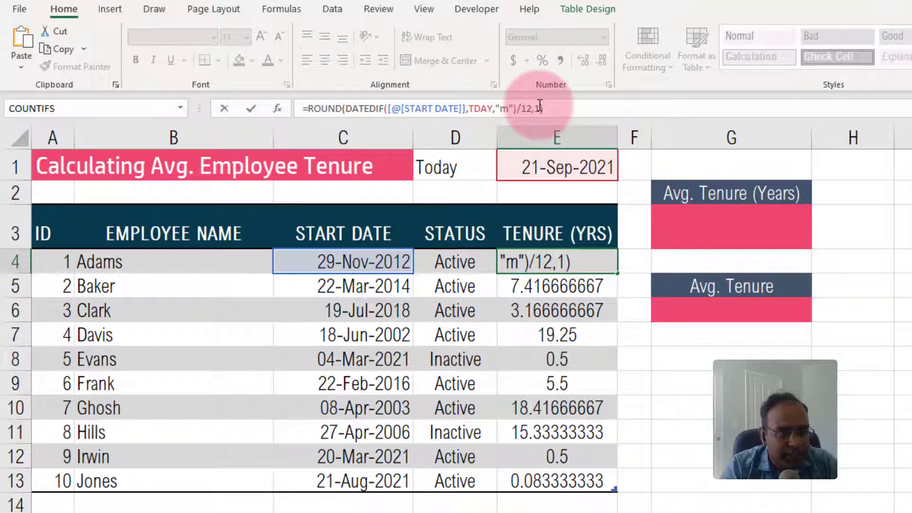
key(Return)
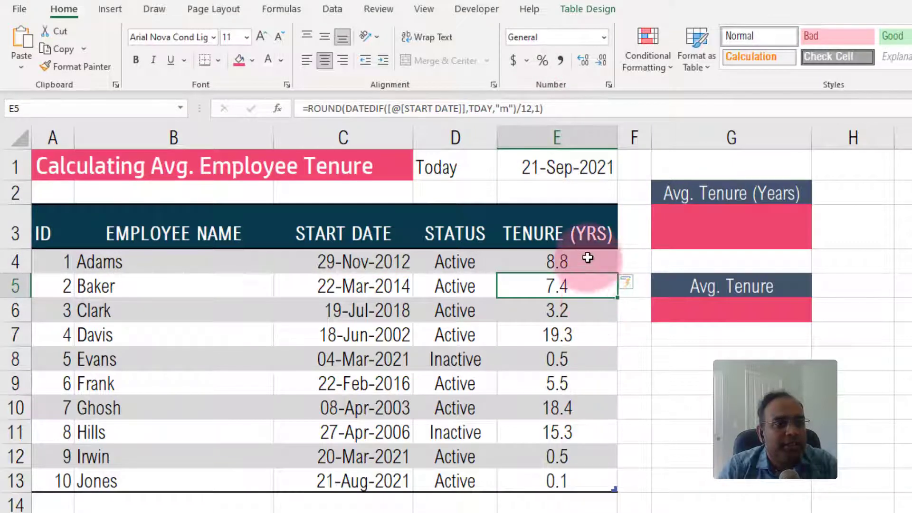
Inspect the rounded tenure formula and its values in cells E4, E13 and E11.
click(588, 258)
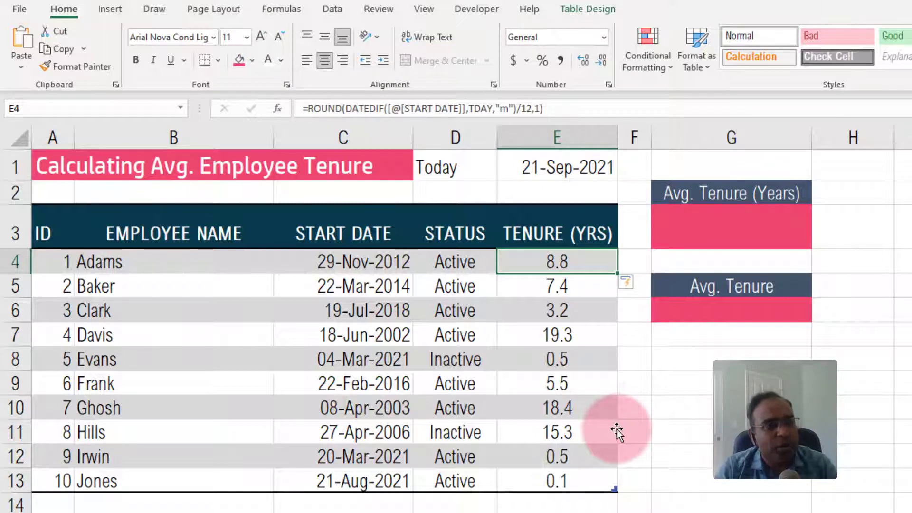
click(577, 476)
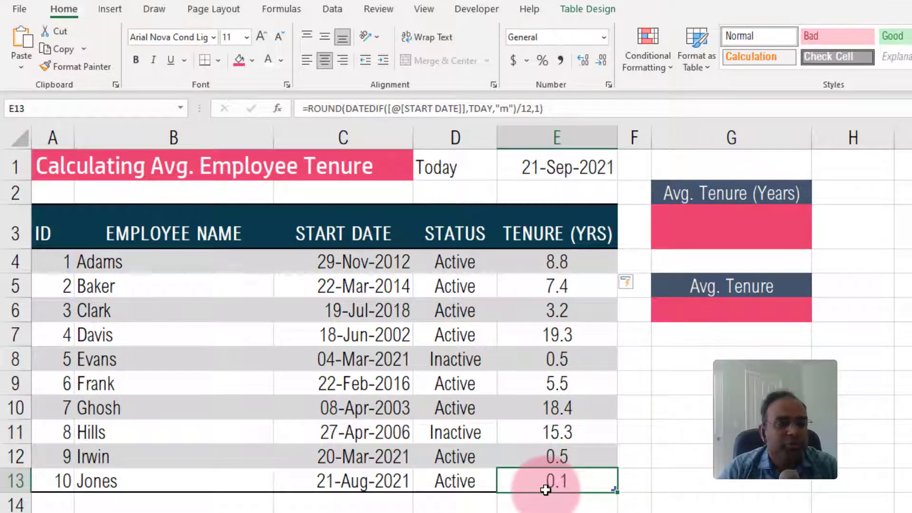
click(561, 256)
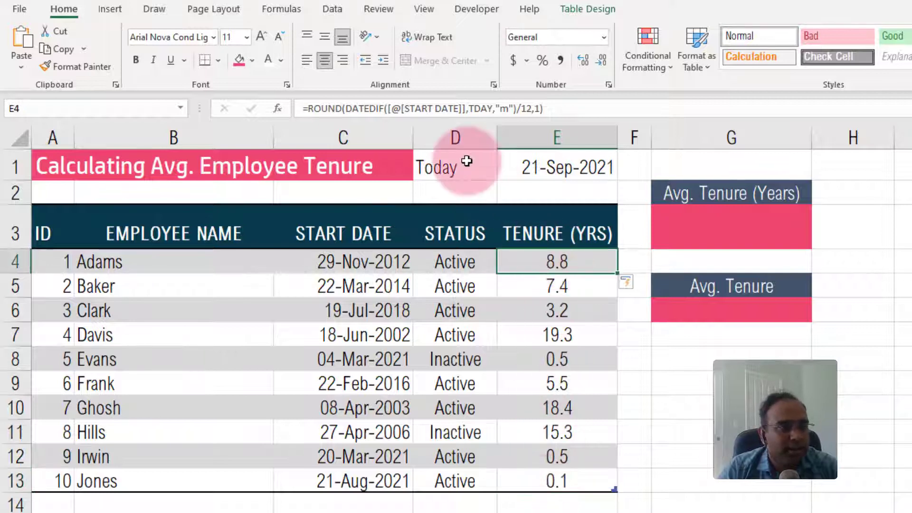
click(542, 109)
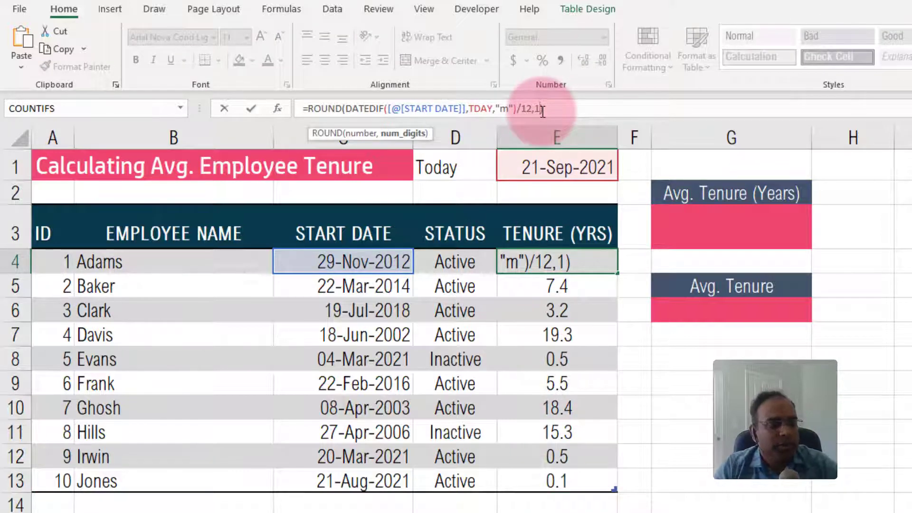
click(543, 250)
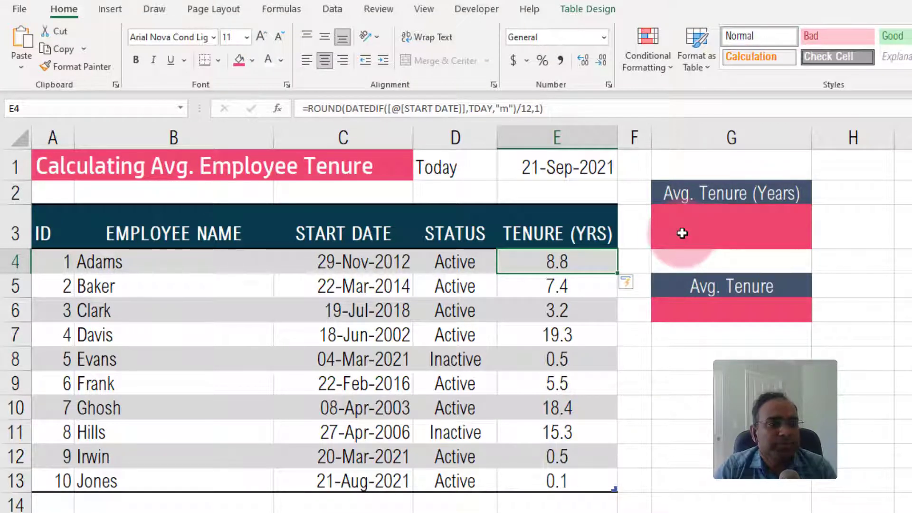
click(565, 432)
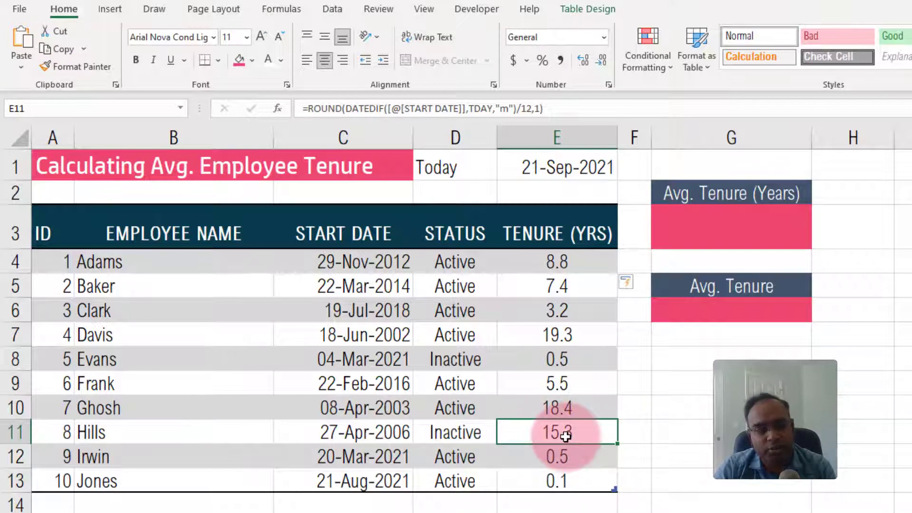
Enter an AVERAGEIF formula in G3 that averages the TENURE (YRS) column for rows whose STATUS is "Active".
click(694, 227)
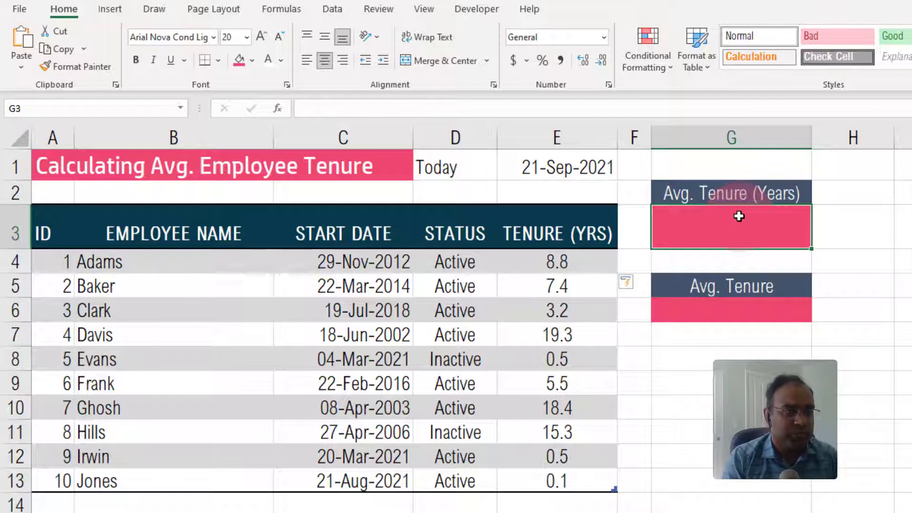
text(=A)
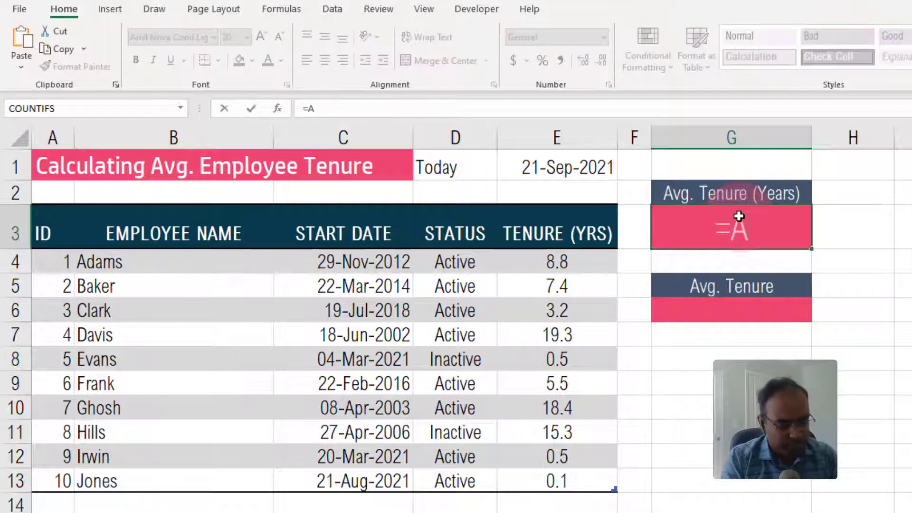
text(VERAGEI)
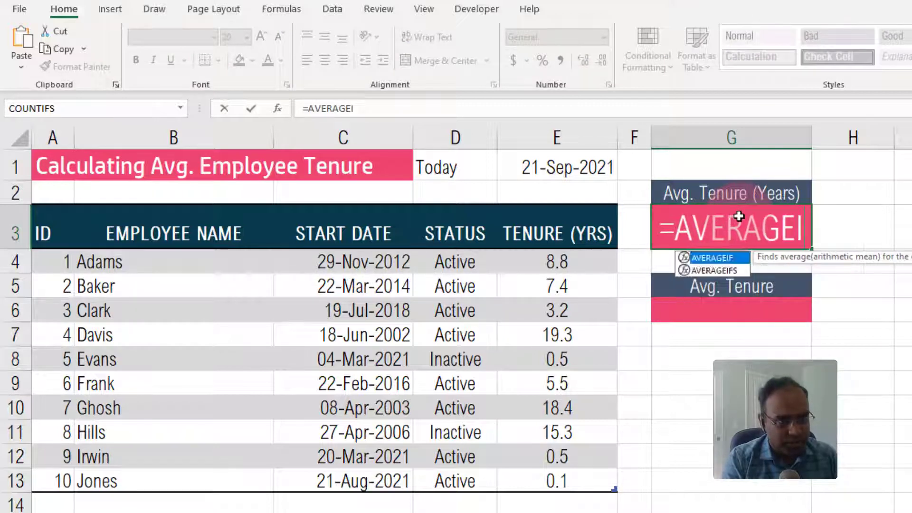
text(F()
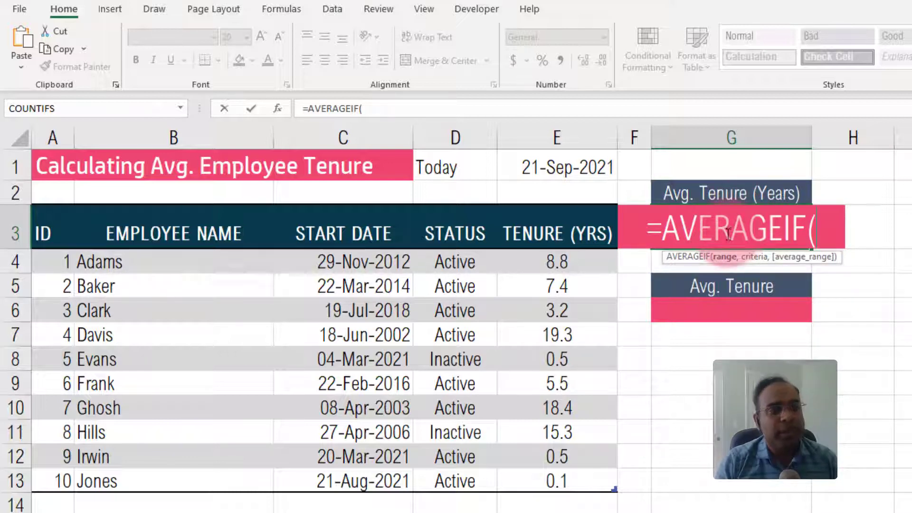
drag(469, 261, 448, 484)
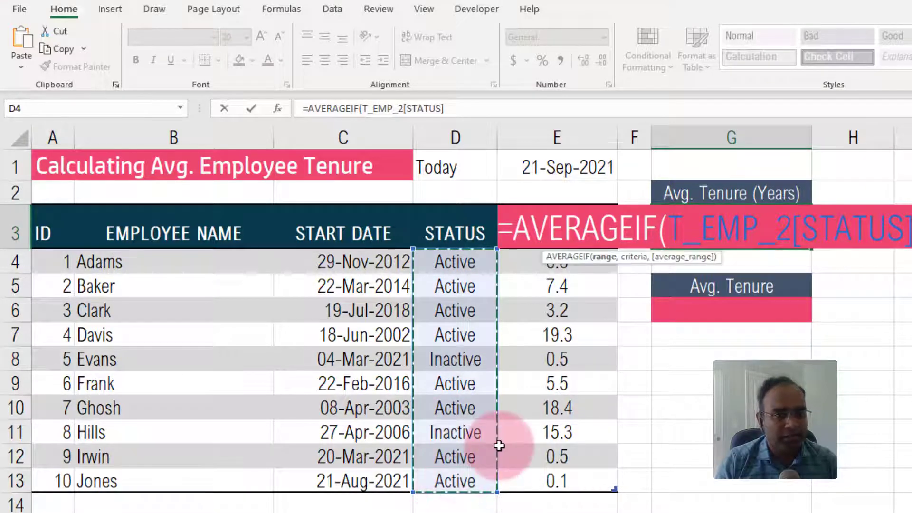
text(,)
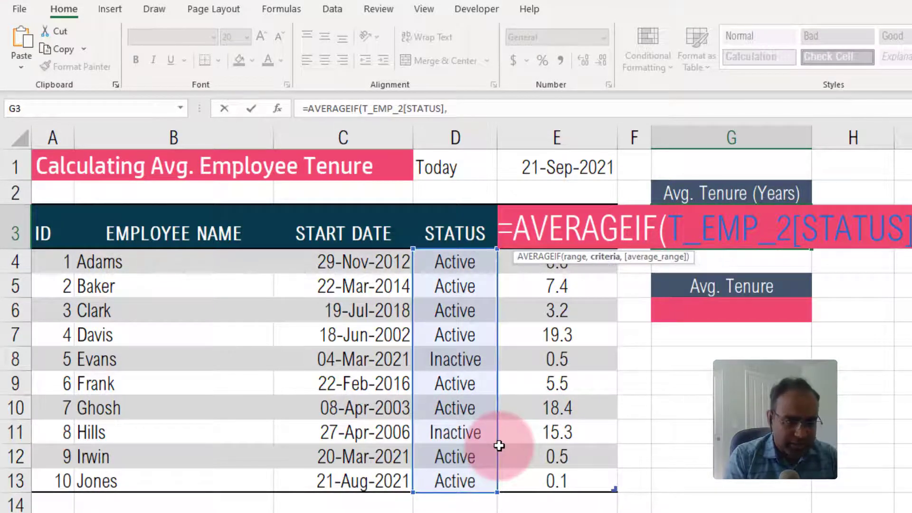
text(")
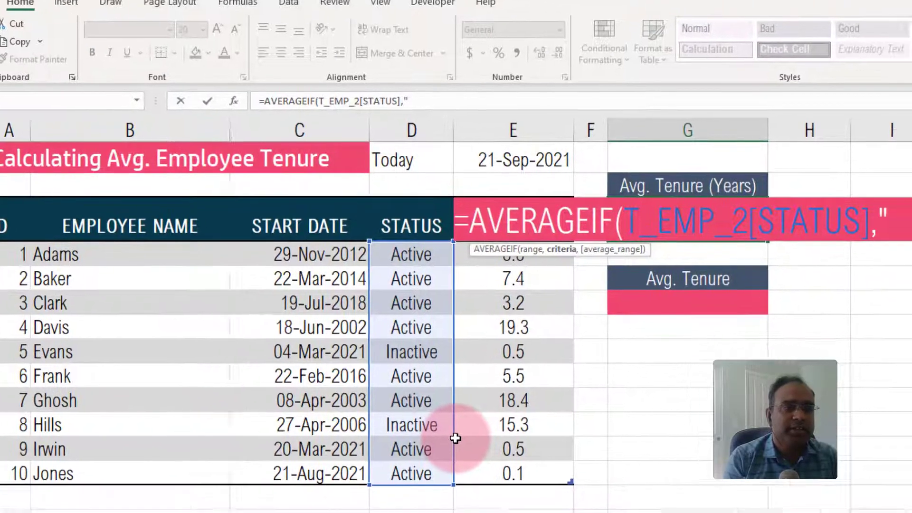
text(Acti)
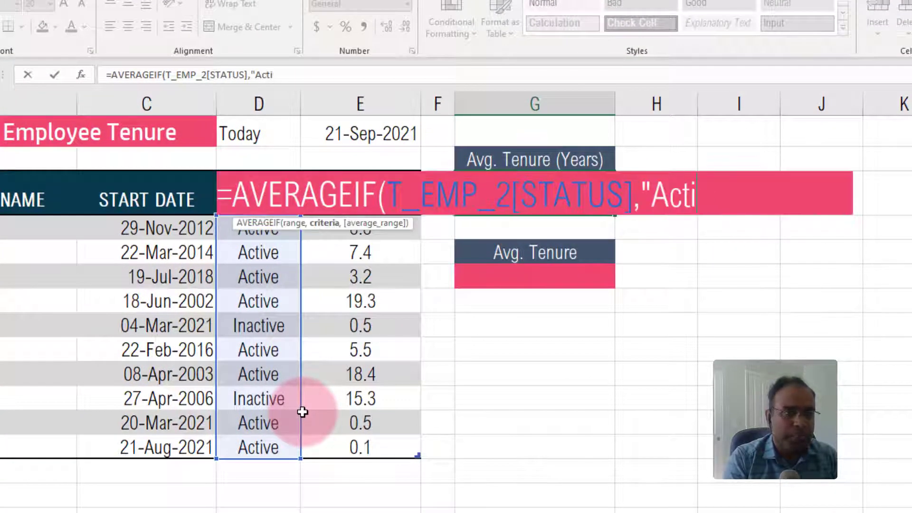
text(ve")
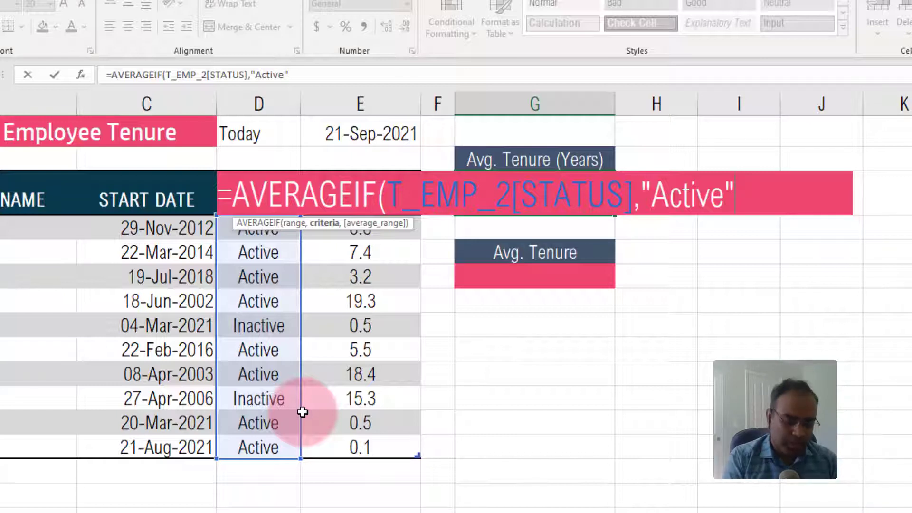
text(,)
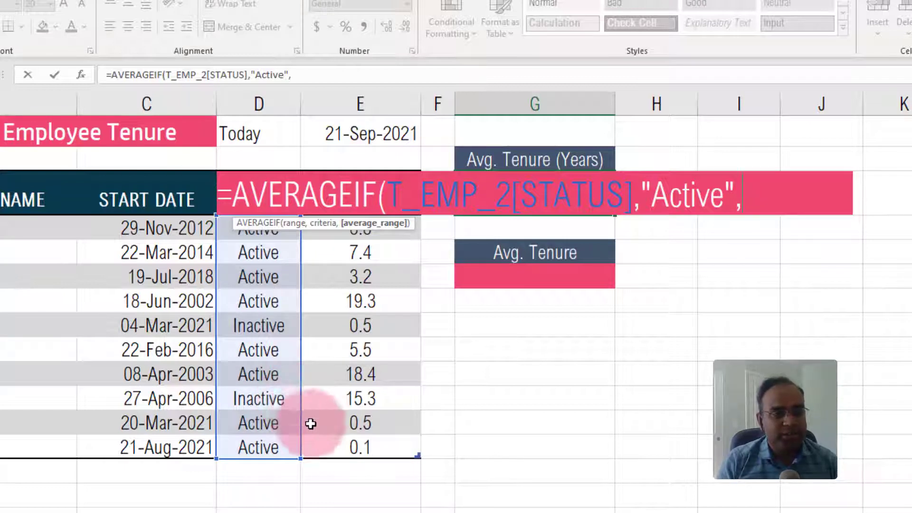
drag(332, 450, 346, 234)
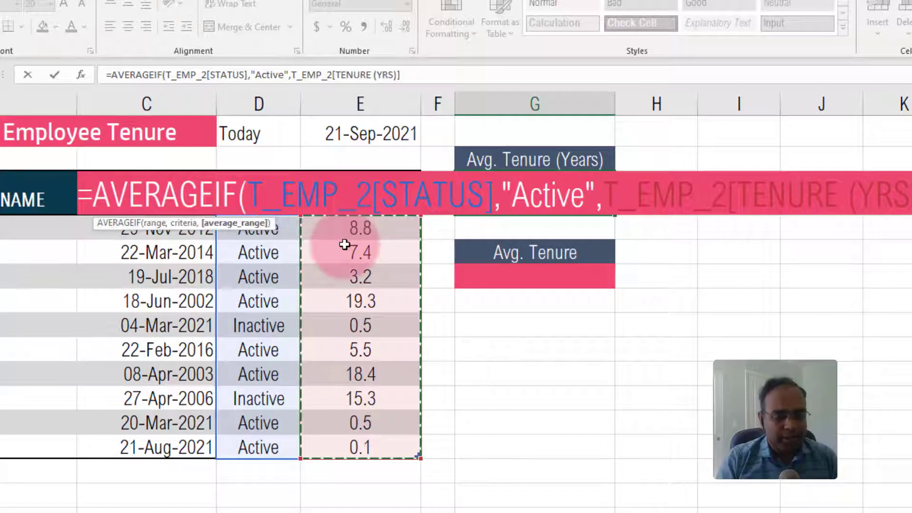
text())
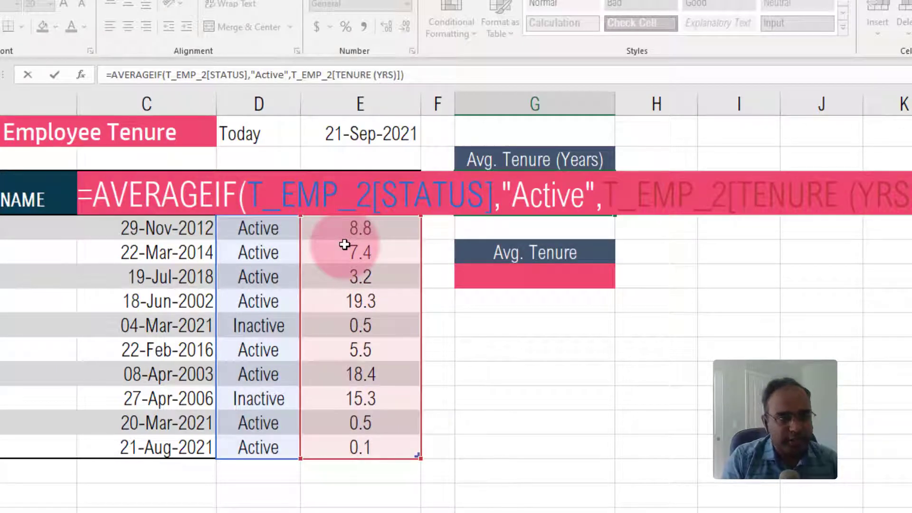
key(Return)
Wrap the AVERAGEIF formula in G3 in ROUND with 1 decimal digit.
click(550, 197)
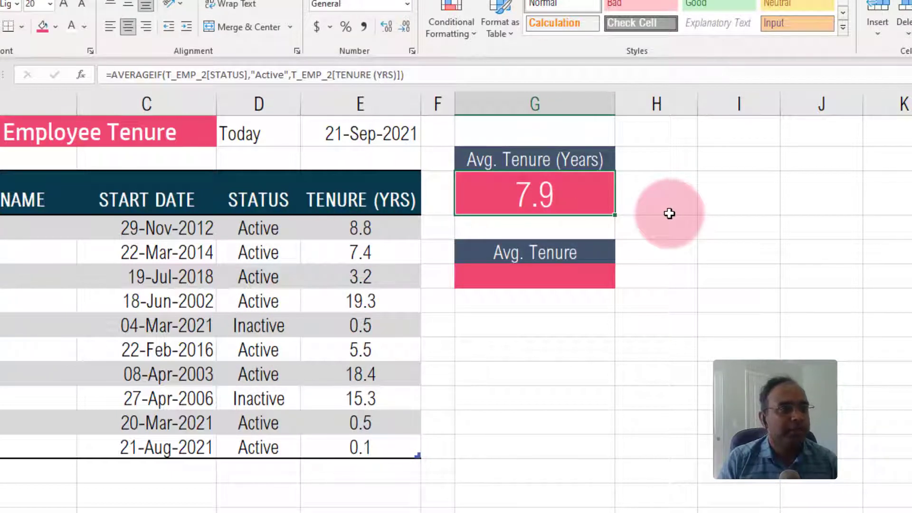
click(114, 76)
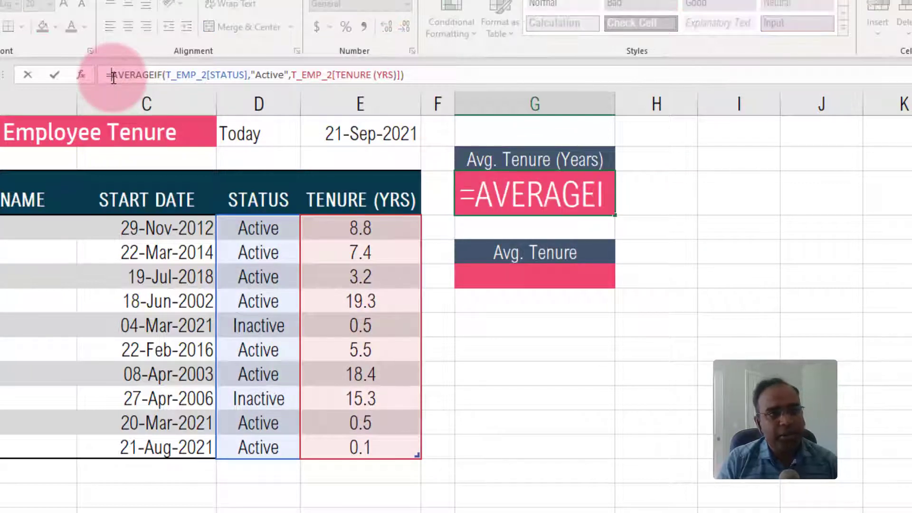
text(R)
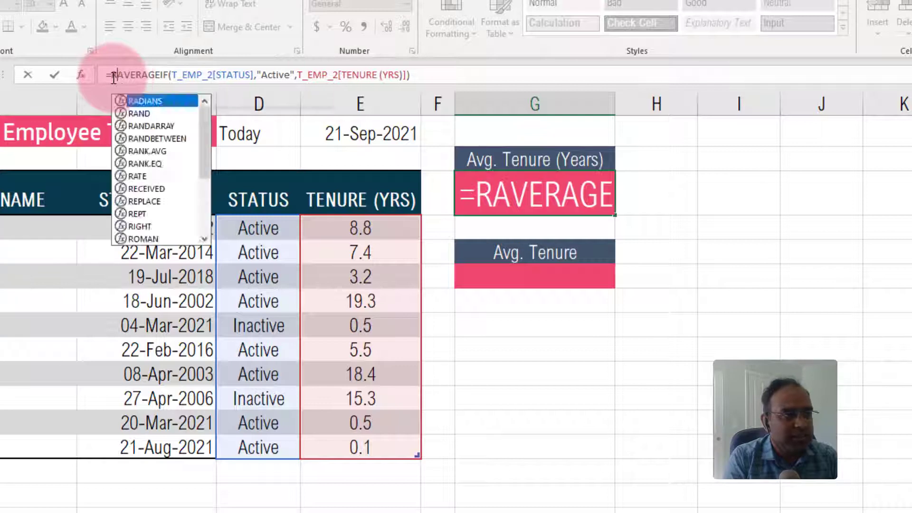
text(OUND()
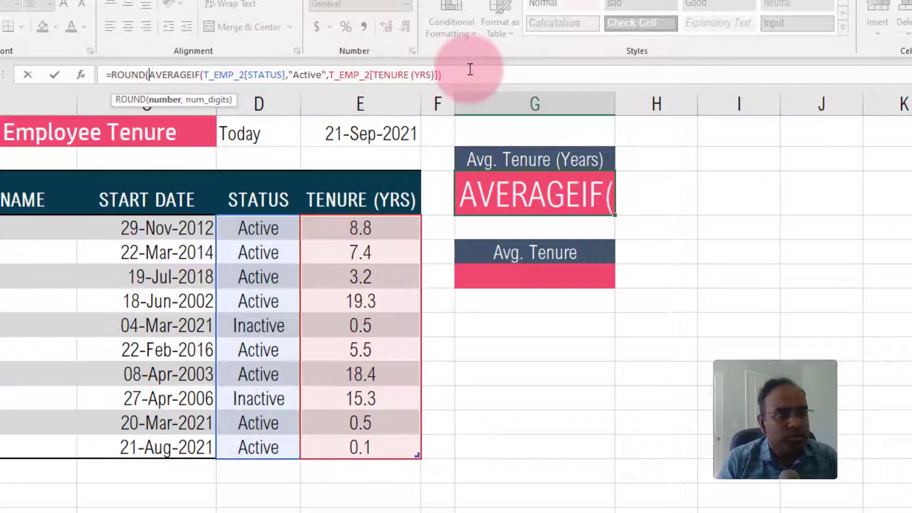
click(470, 70)
text(,1)
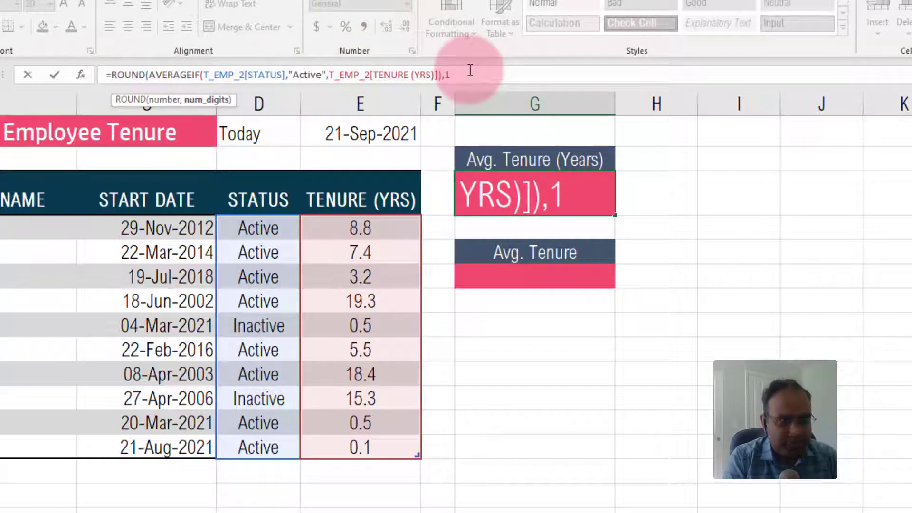
text())
key(ctrl+Return)
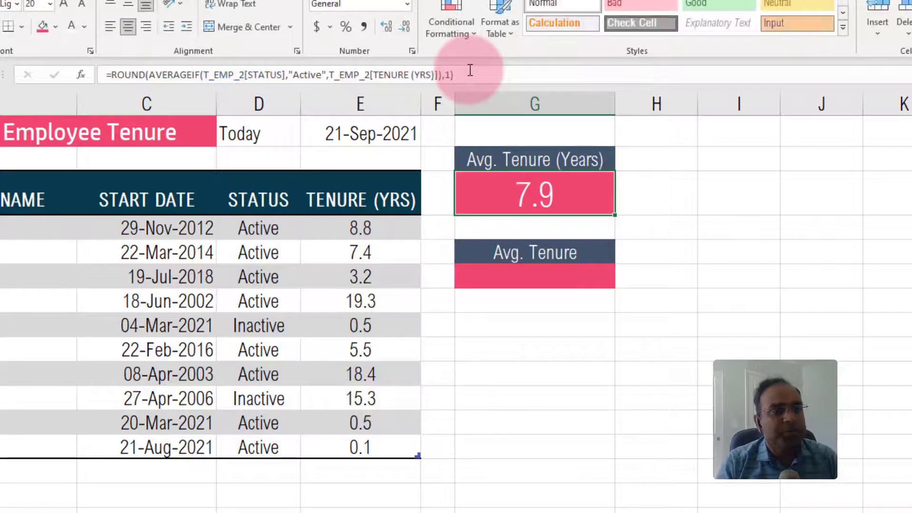
Show the average tenure in G3 with four decimals to check the rounding, and return it to one decimal.
click(388, 27)
click(388, 27)
click(387, 26)
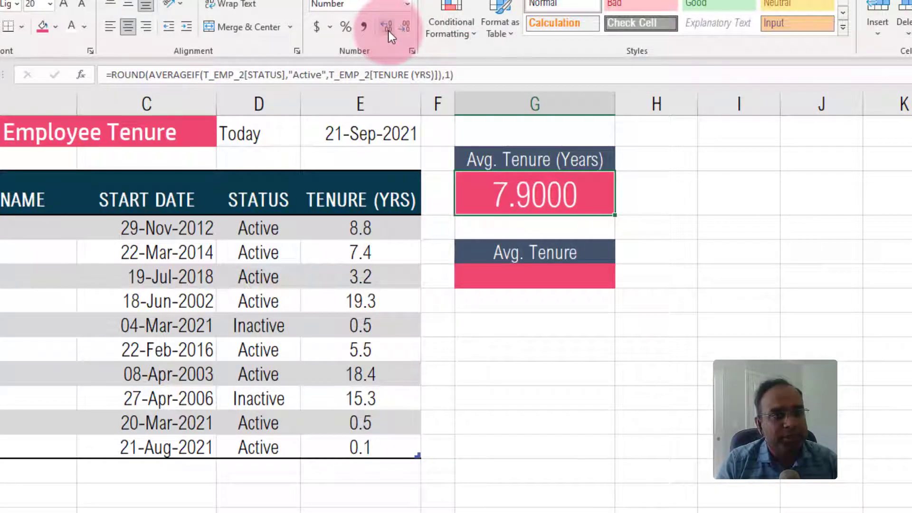
click(403, 28)
click(402, 28)
click(402, 28)
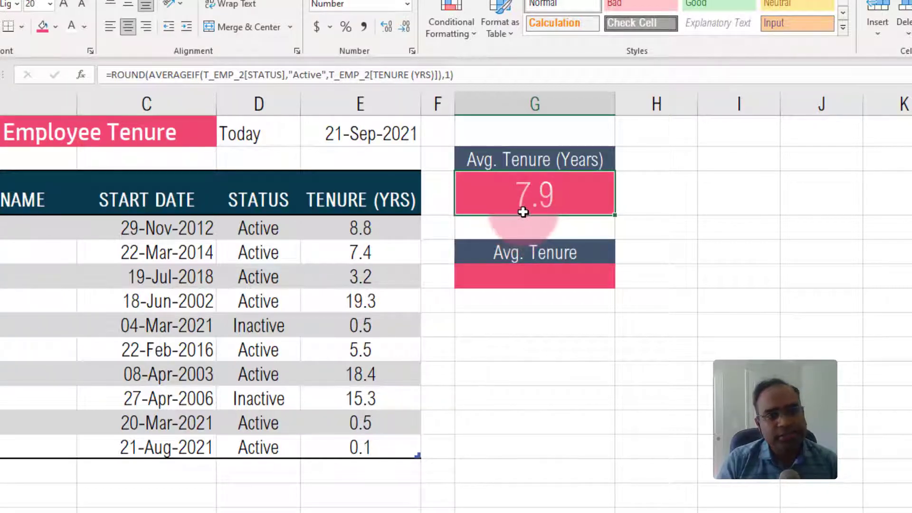
Enter a formula in G6 under Avg. Tenure that takes the whole years of G3 with INT.
click(529, 277)
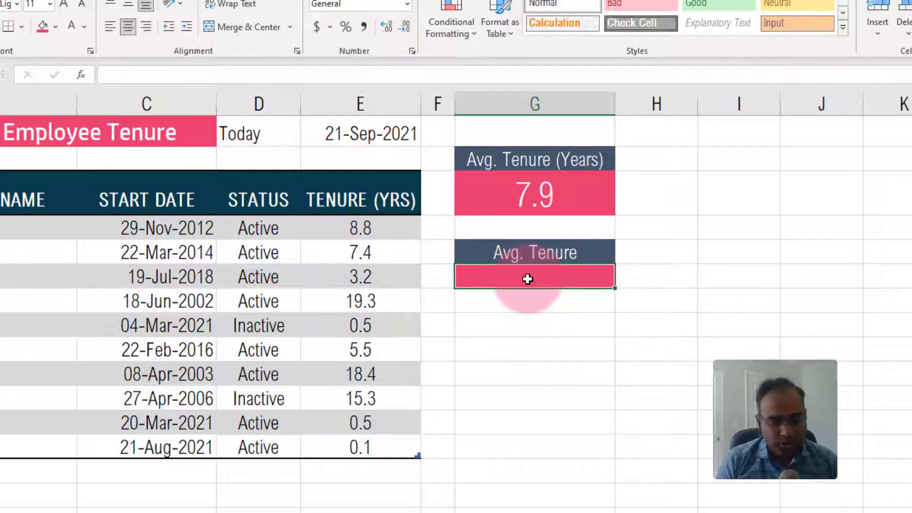
text(=)
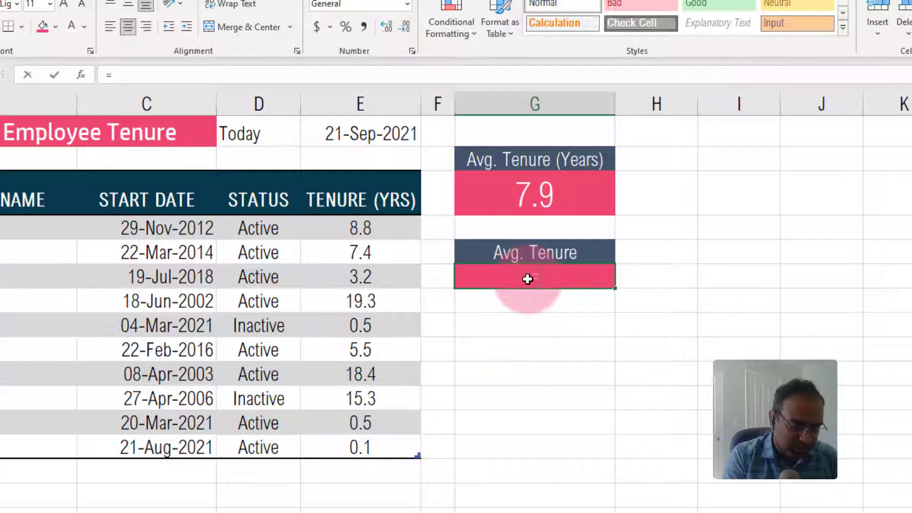
text(lNT()
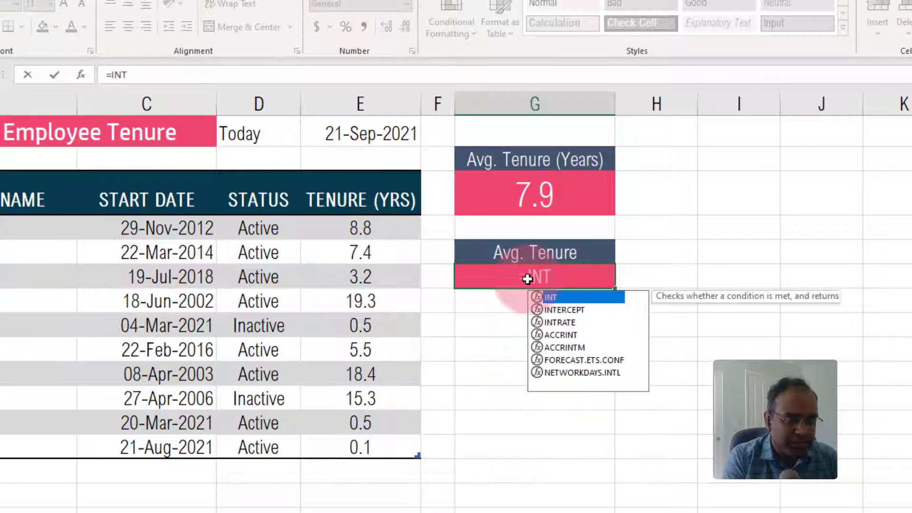
click(537, 209)
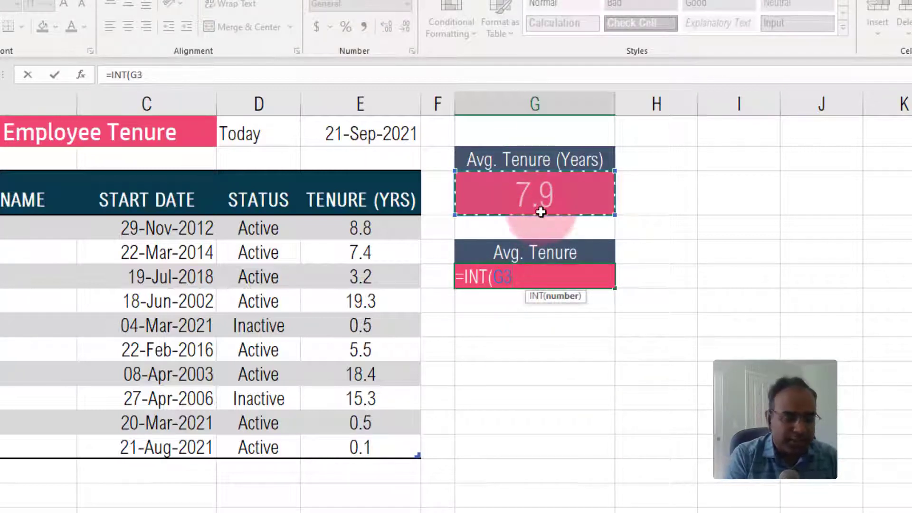
text())
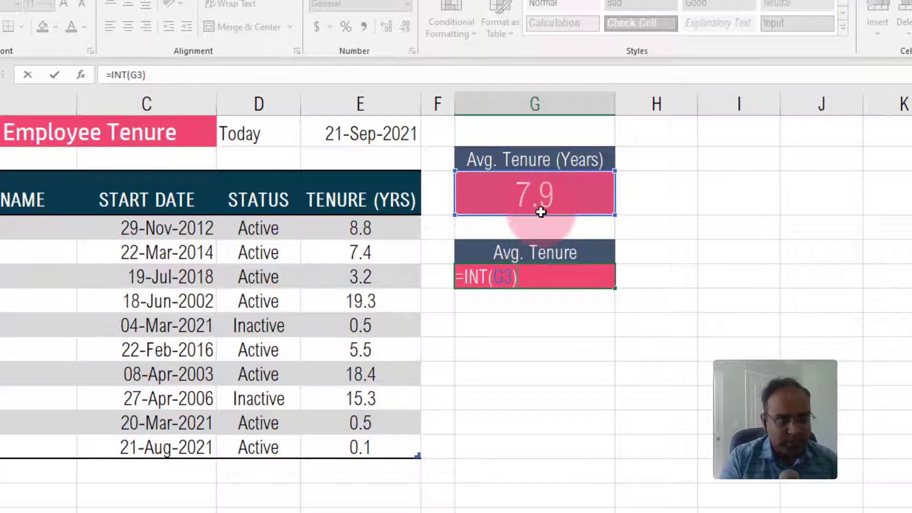
key(Return)
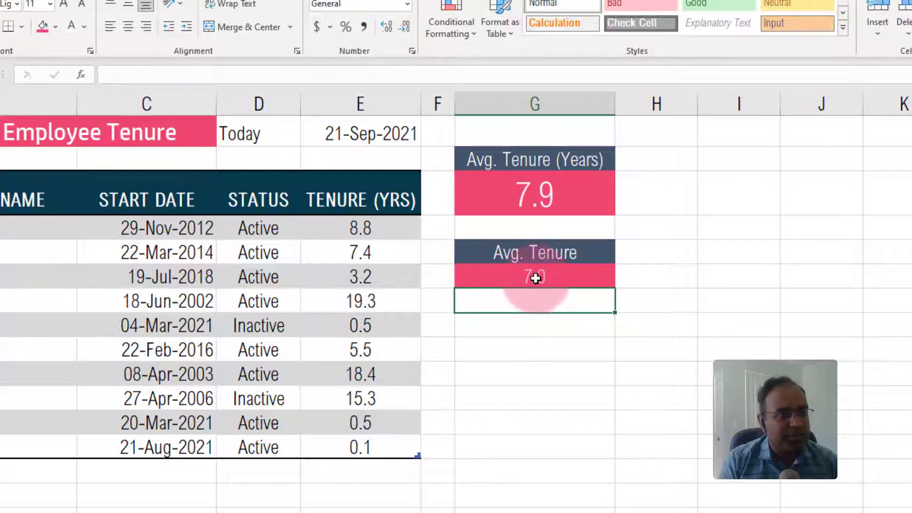
Append the text " Years" to the INT(G3) formula in G6 using the & operator.
click(489, 277)
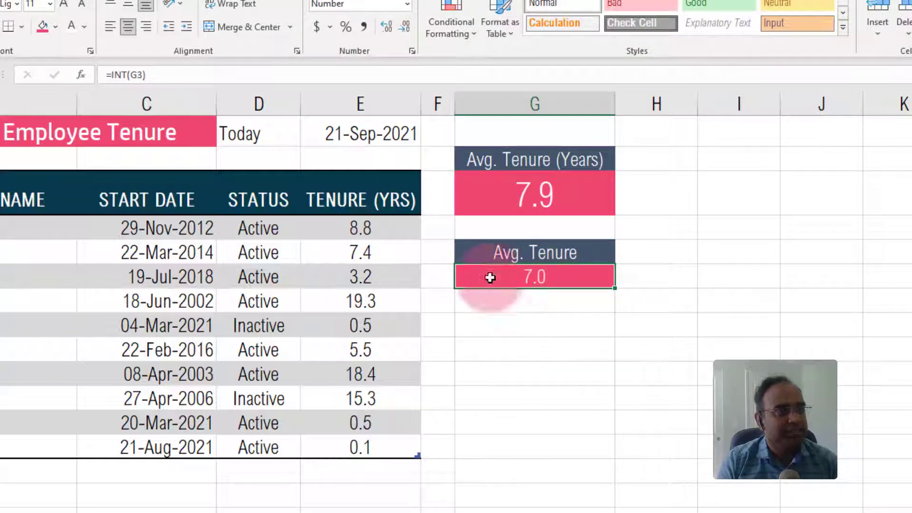
click(173, 75)
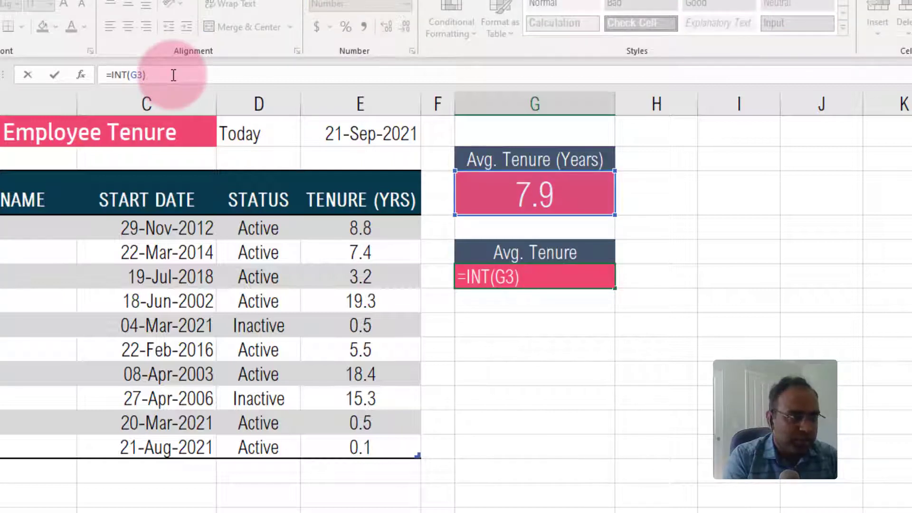
text(&)
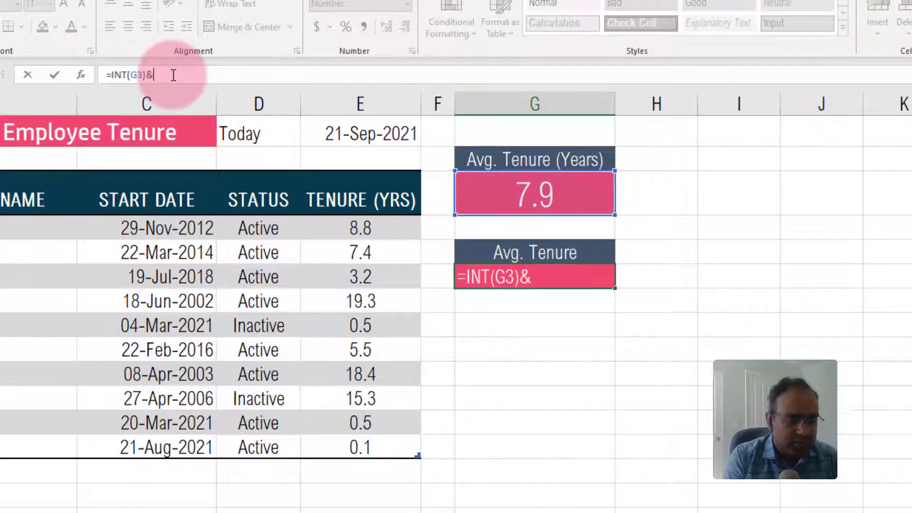
text(")
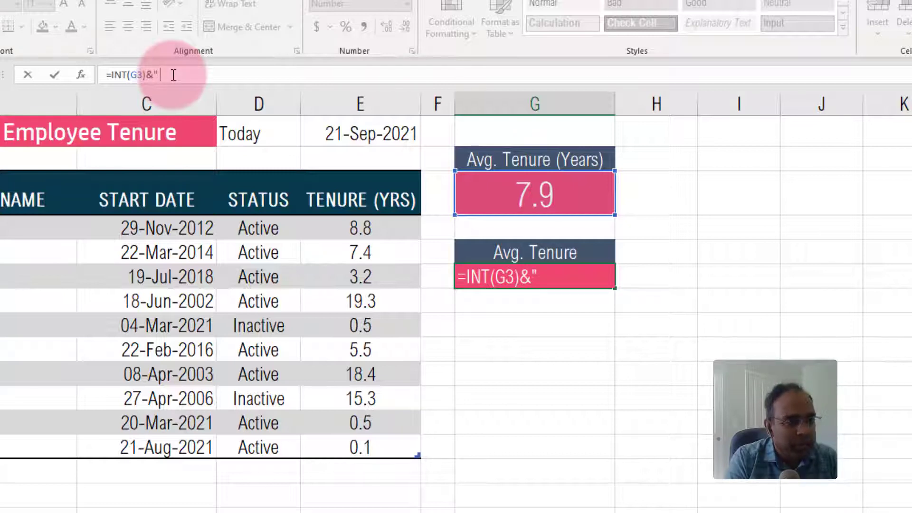
text( Yea)
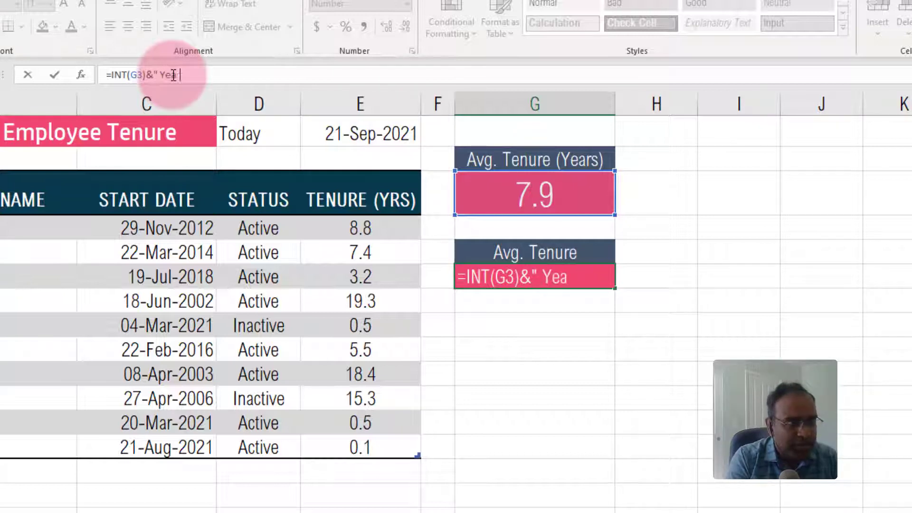
text(rs")
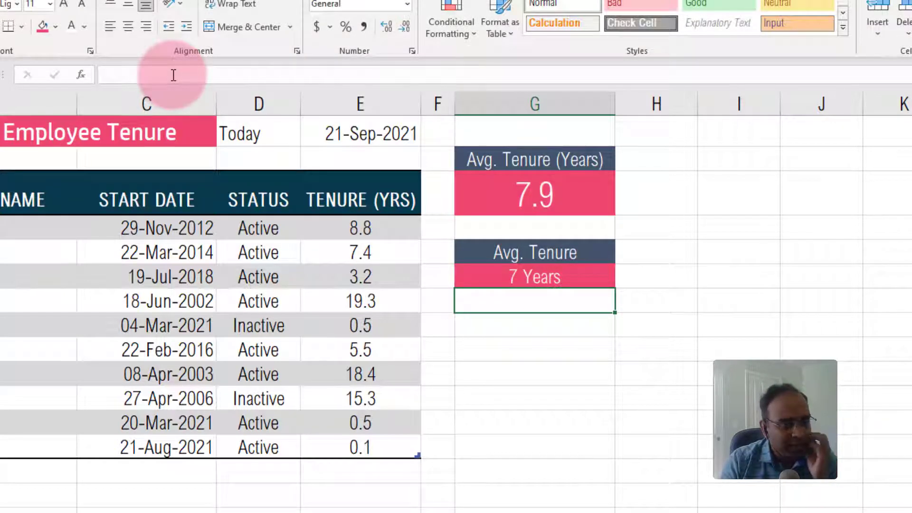
Add a space after "Years" in the G6 formula and append the month portion as &(G3-INT(G3))*12.
click(533, 279)
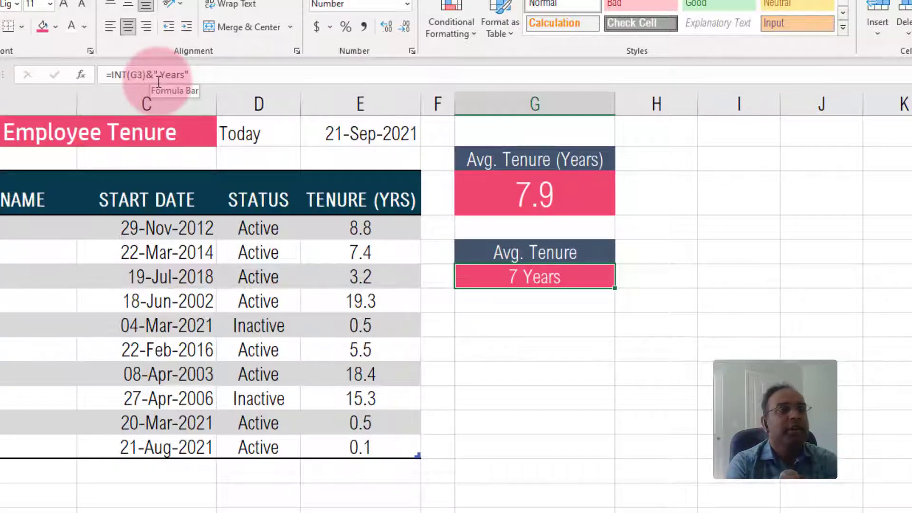
click(200, 78)
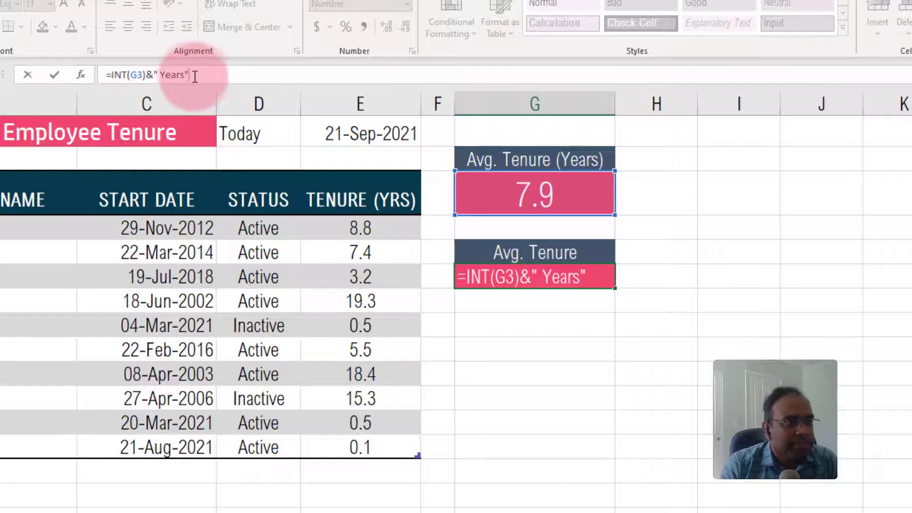
click(185, 75)
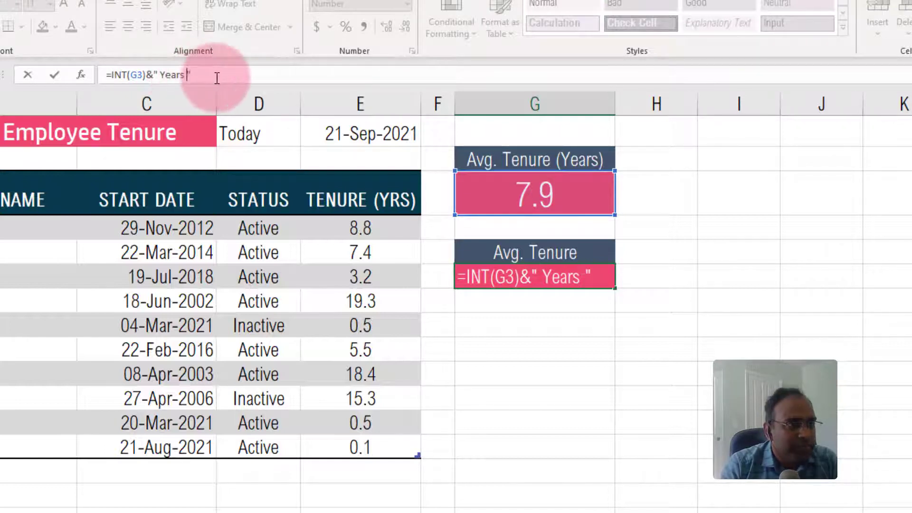
key(End)
text(&)
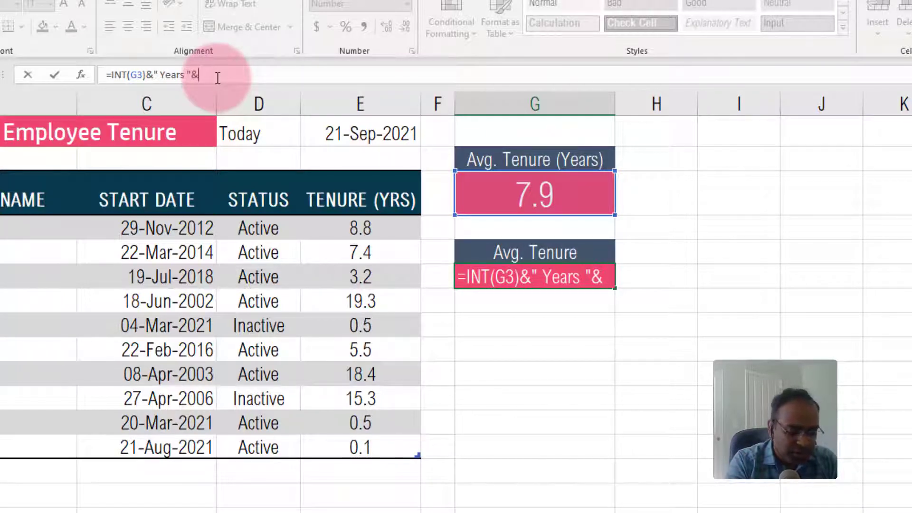
text(()
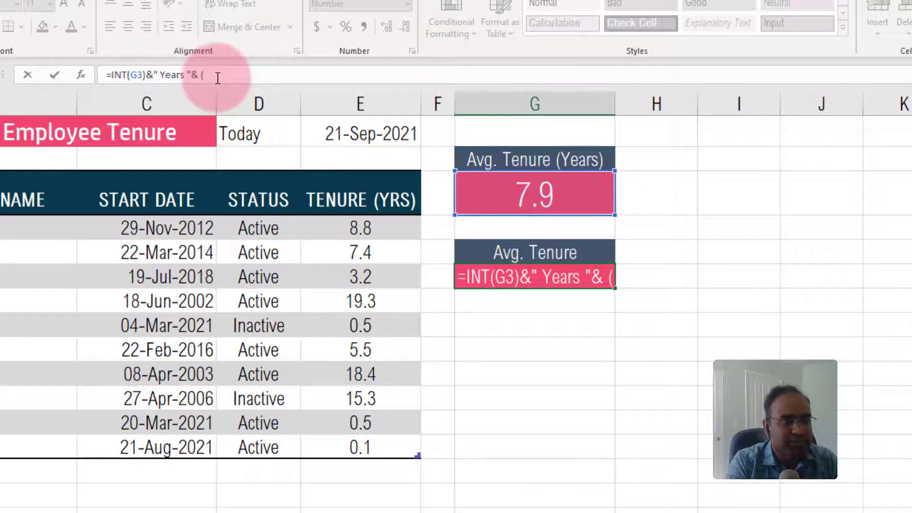
click(546, 184)
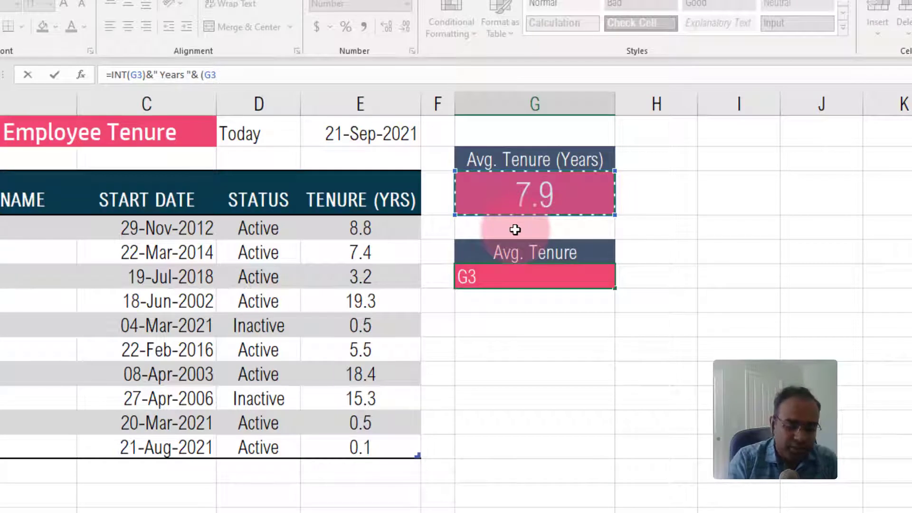
text(-INT()
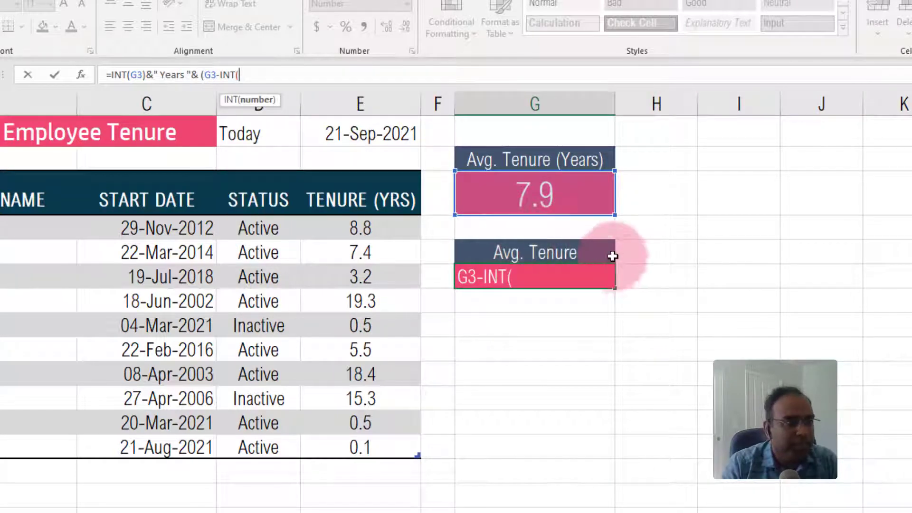
text(G3))
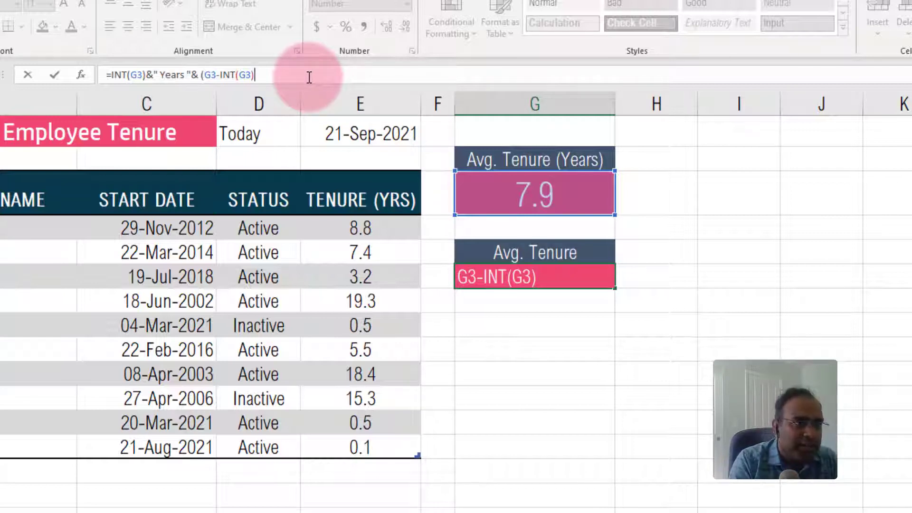
text())
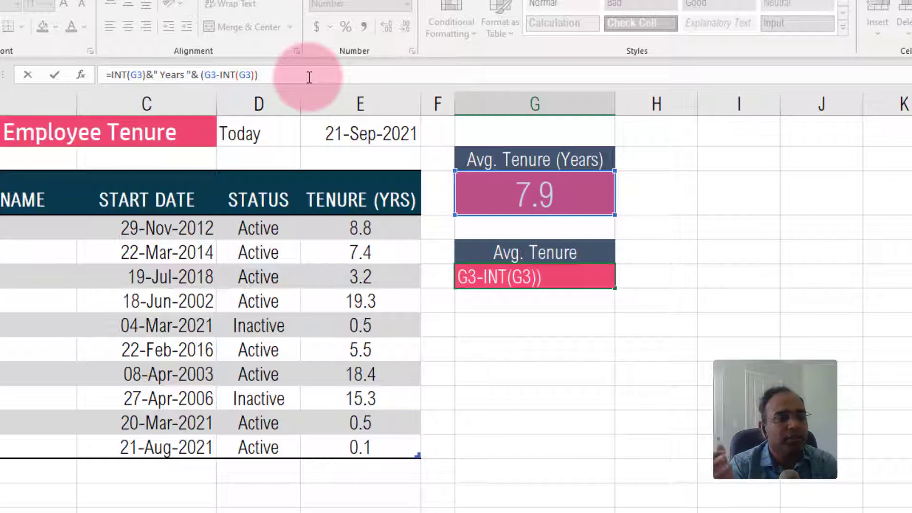
text(*12)
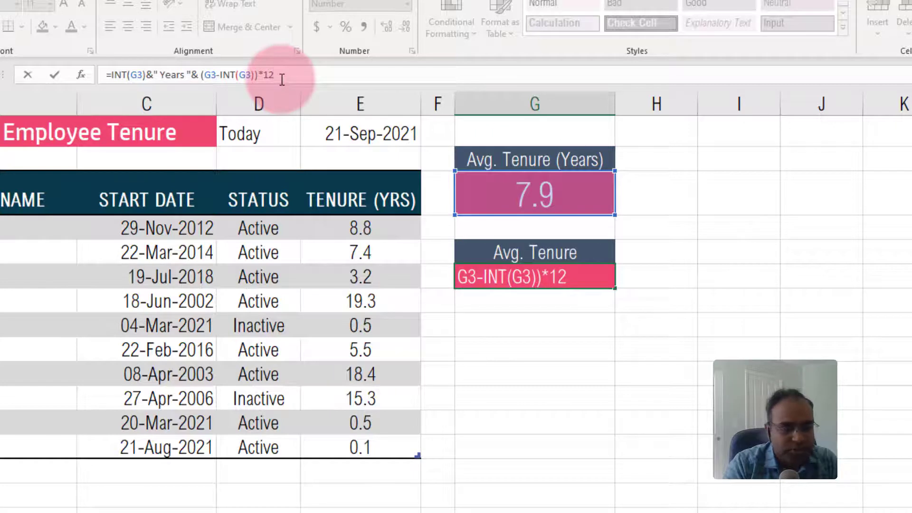
key(Return)
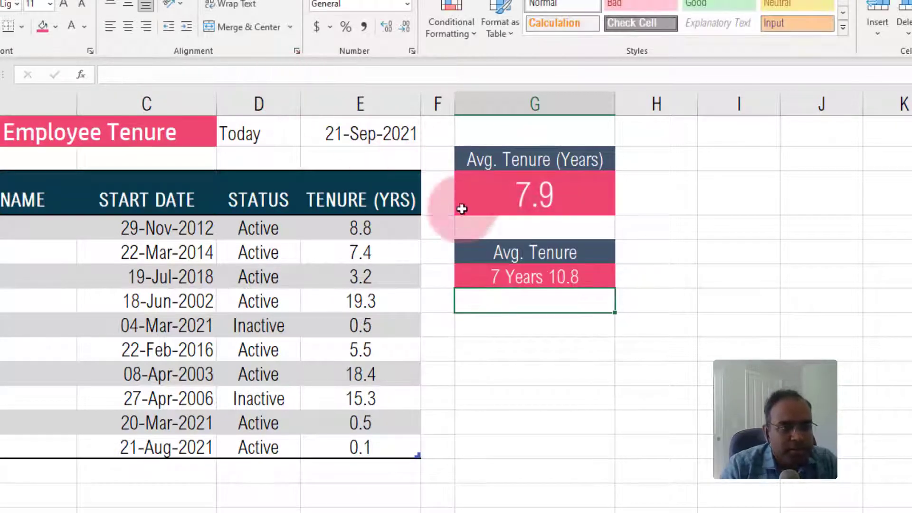
Wrap the month calculation (G3-INT(G3))*12 in G6 in ROUND with 0 decimal digits.
click(511, 281)
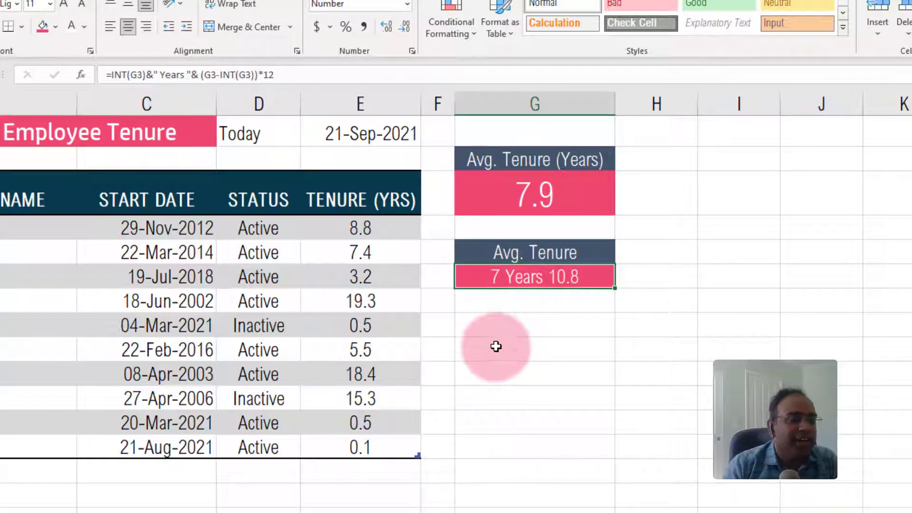
click(202, 75)
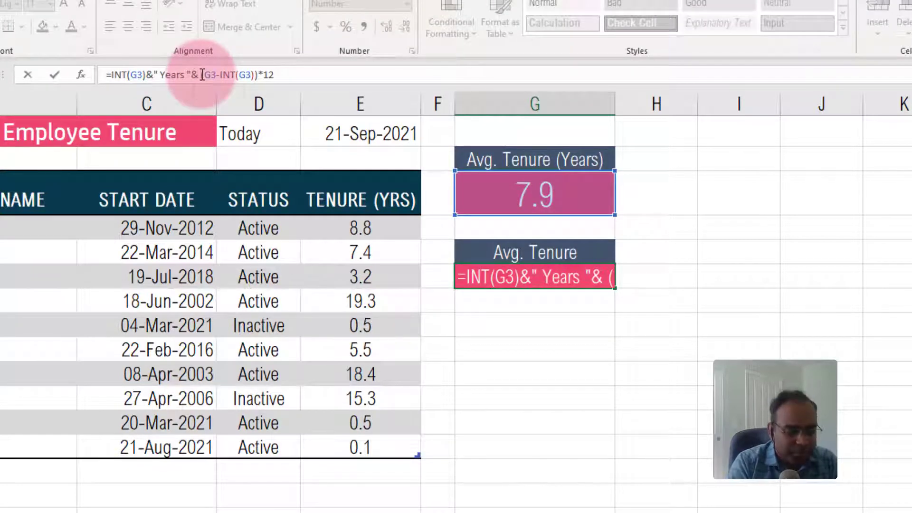
text(ROUND()
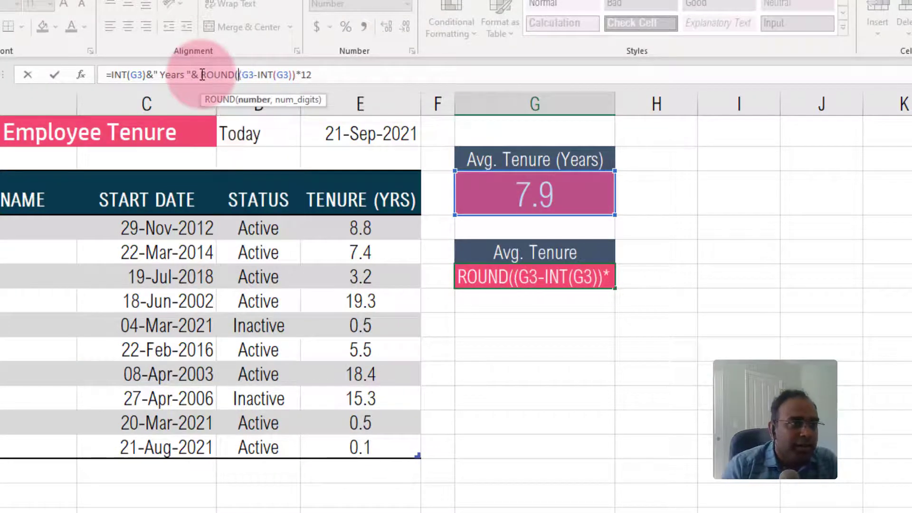
click(324, 69)
text(,0))
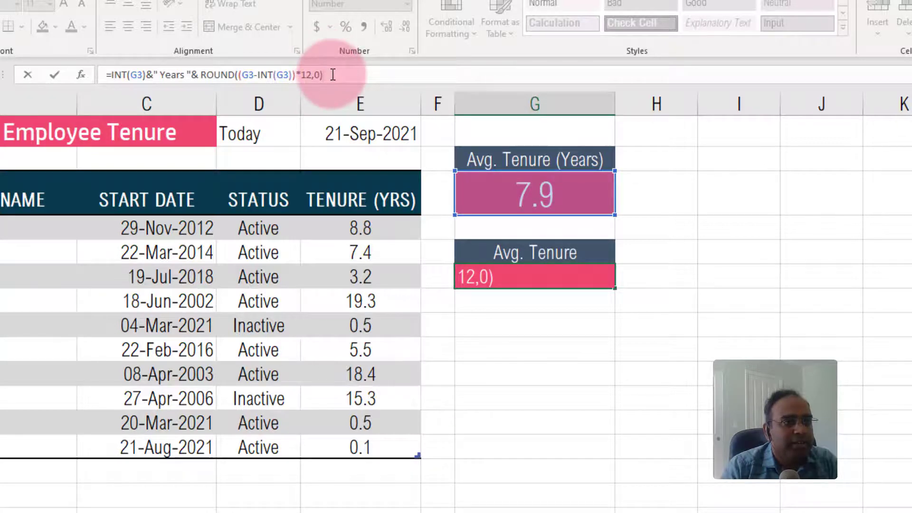
key(Return)
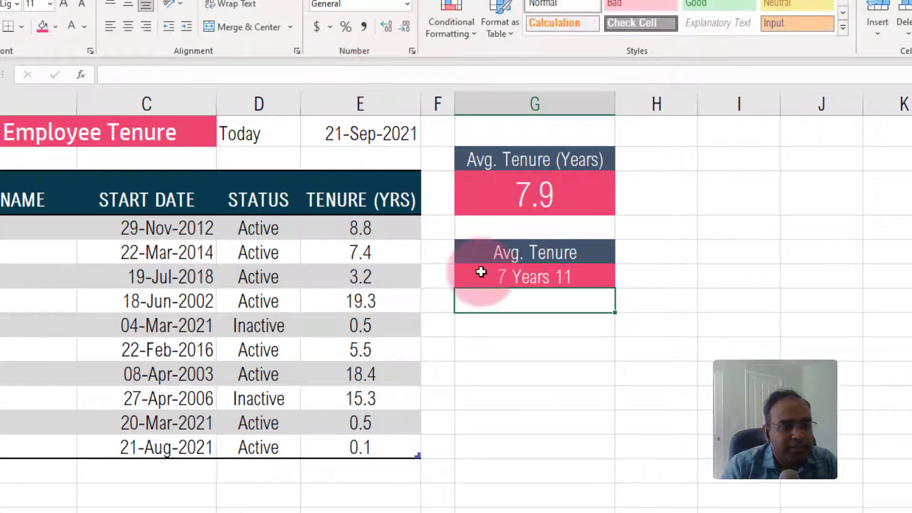
Append the text " Months" to the end of the G6 formula with the & operator.
click(525, 275)
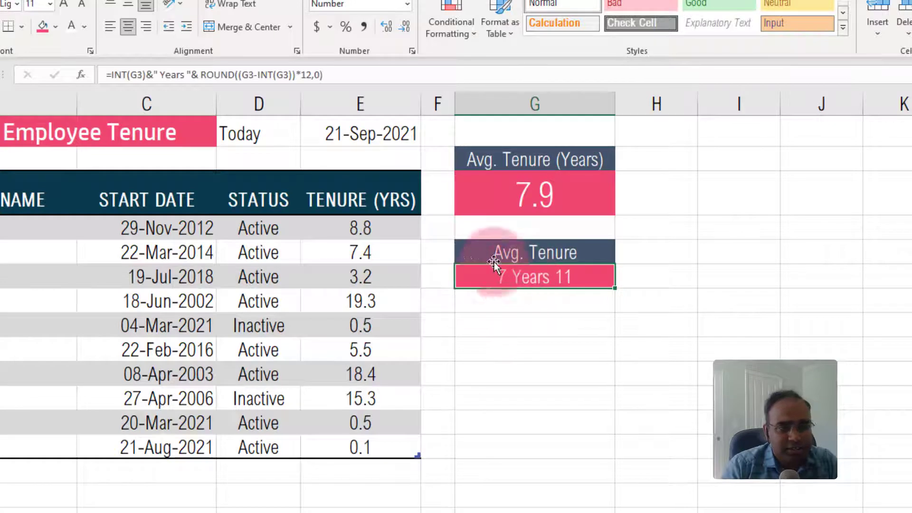
click(373, 73)
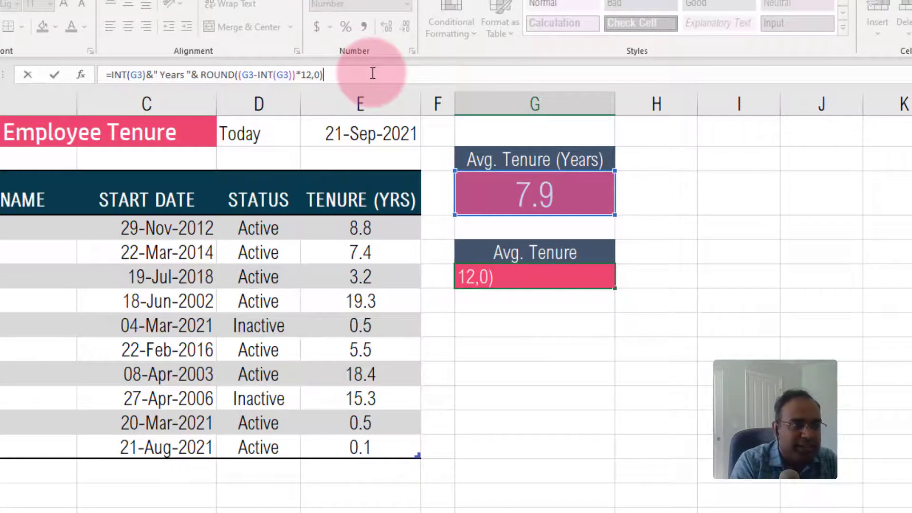
text(&)
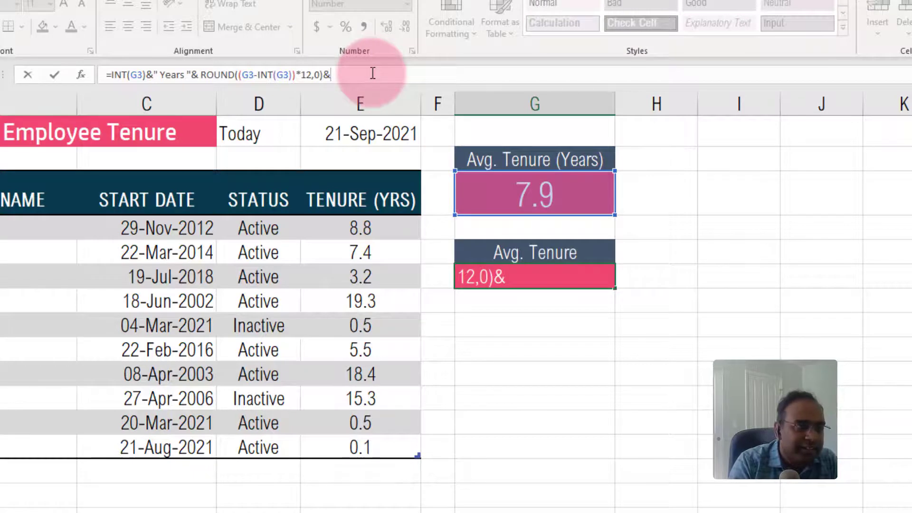
text(")
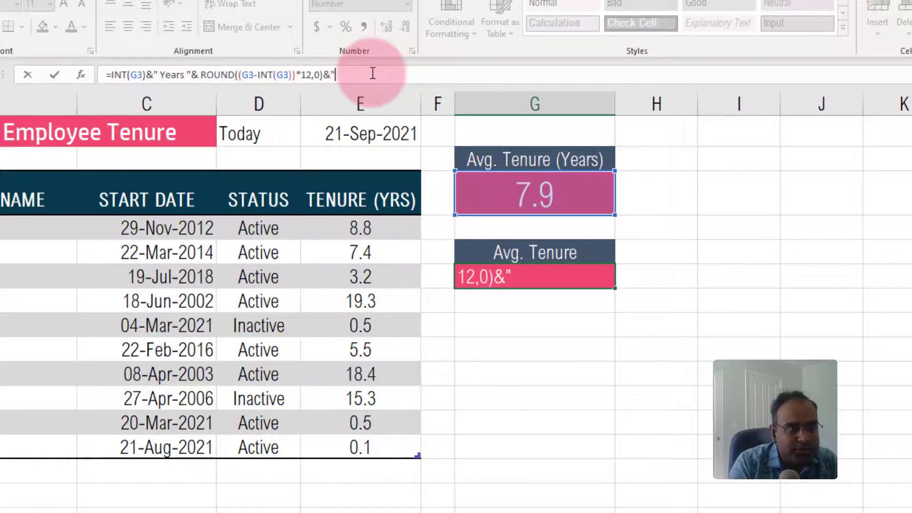
text( Months")
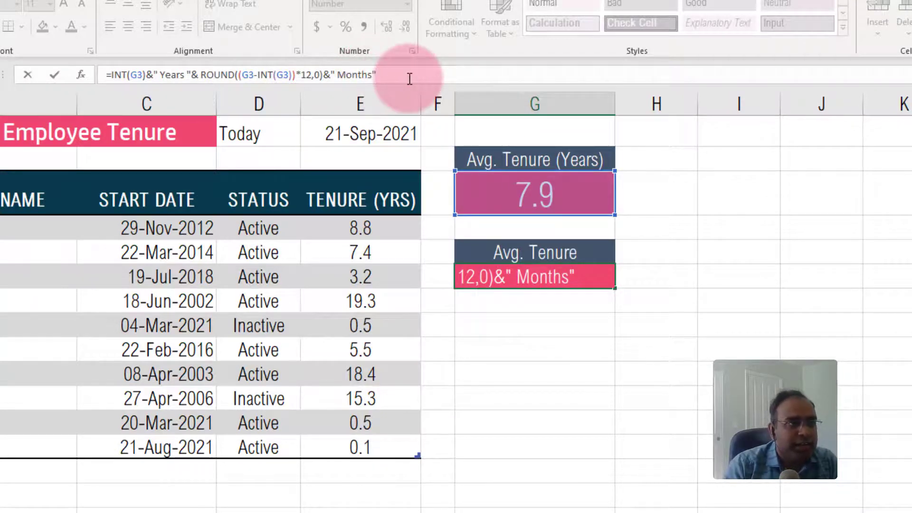
key(Return)
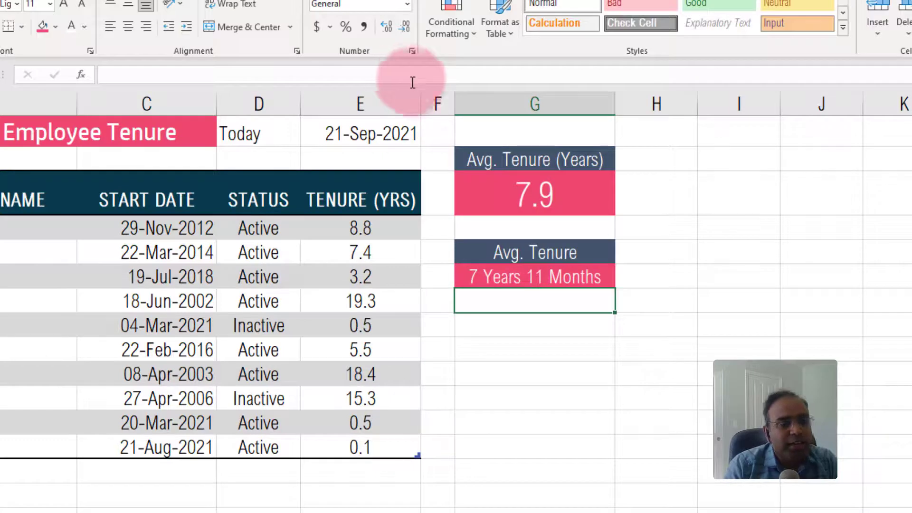
click(494, 278)
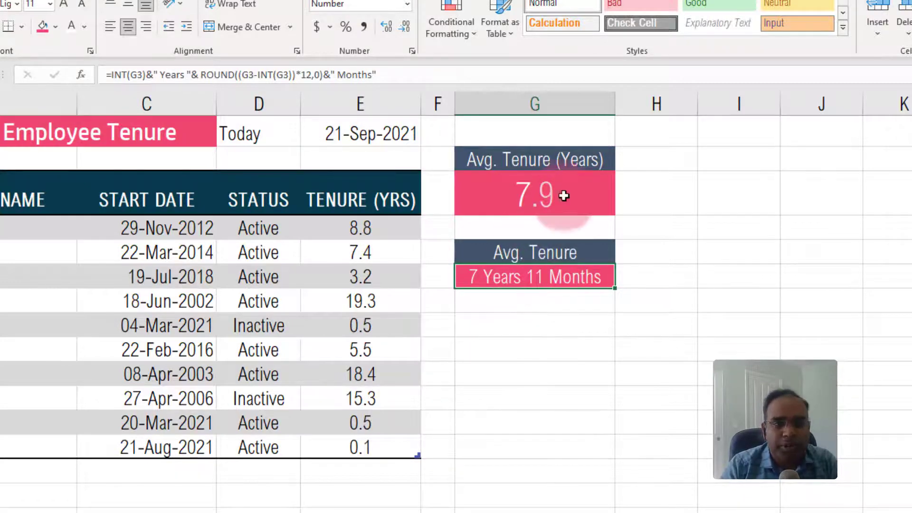
Change the STATUS in D11 to Active and check the average tenure results in G6 and G3.
click(286, 397)
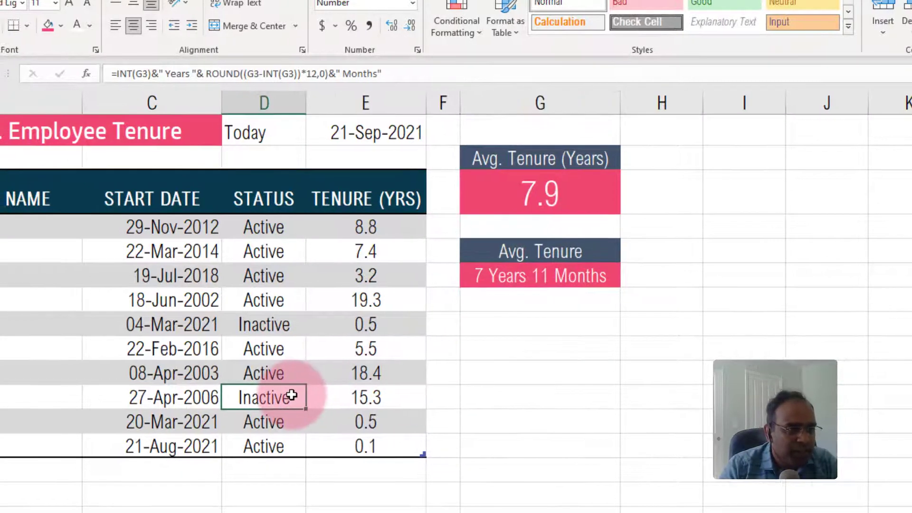
text(Active)
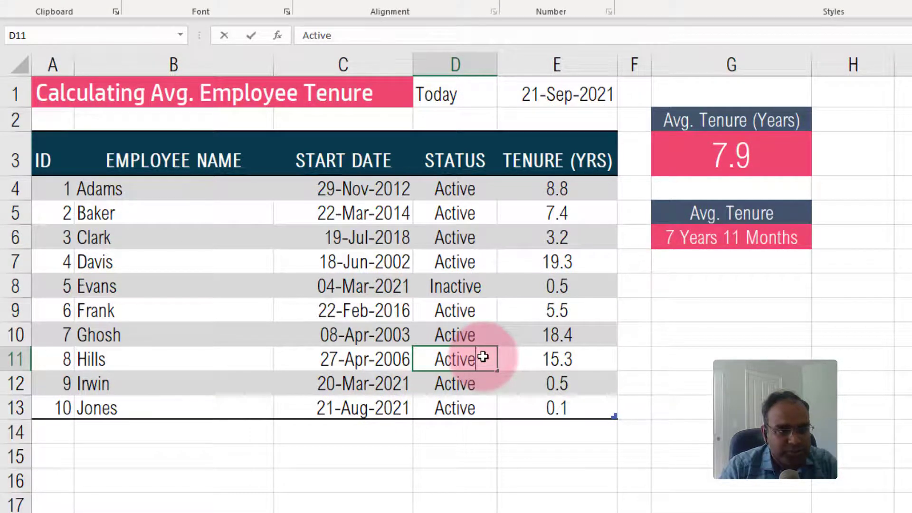
key(Return)
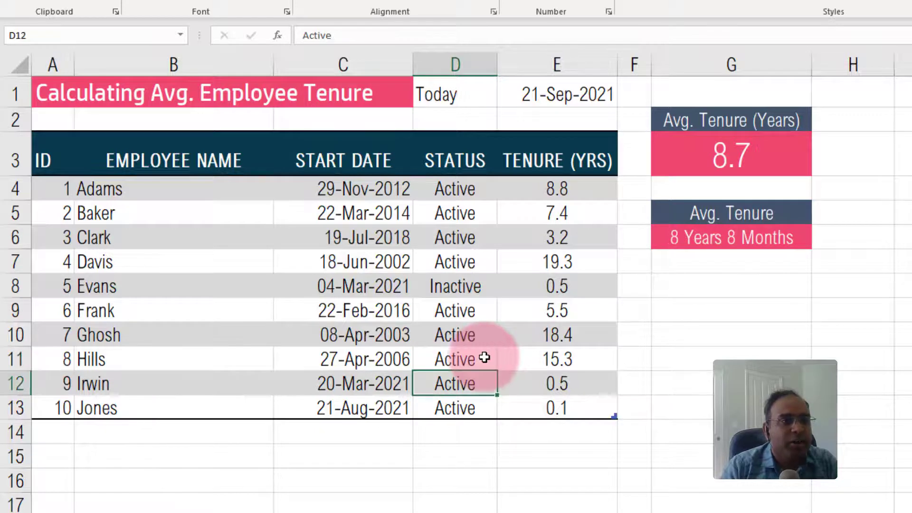
click(703, 236)
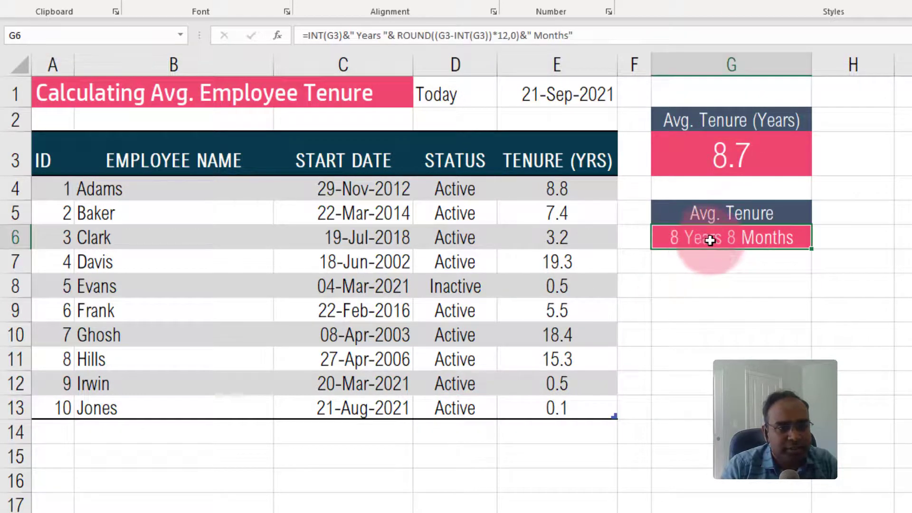
click(723, 168)
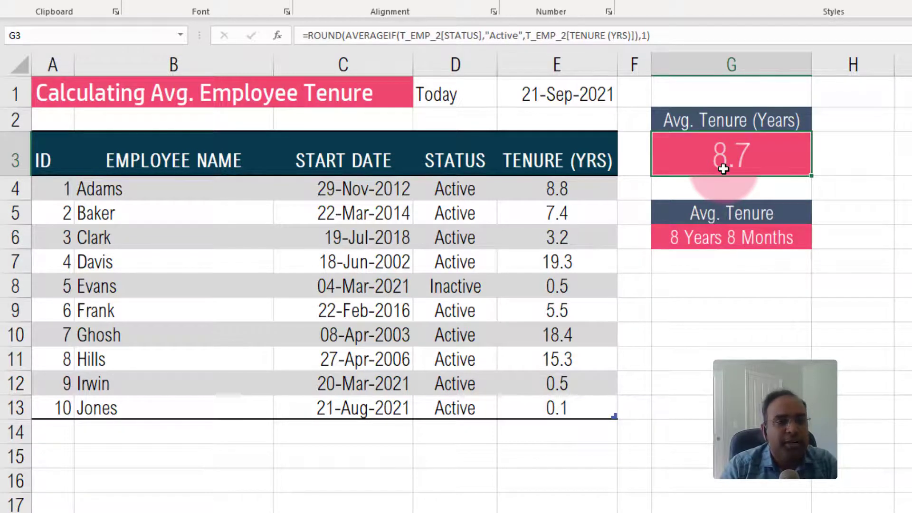